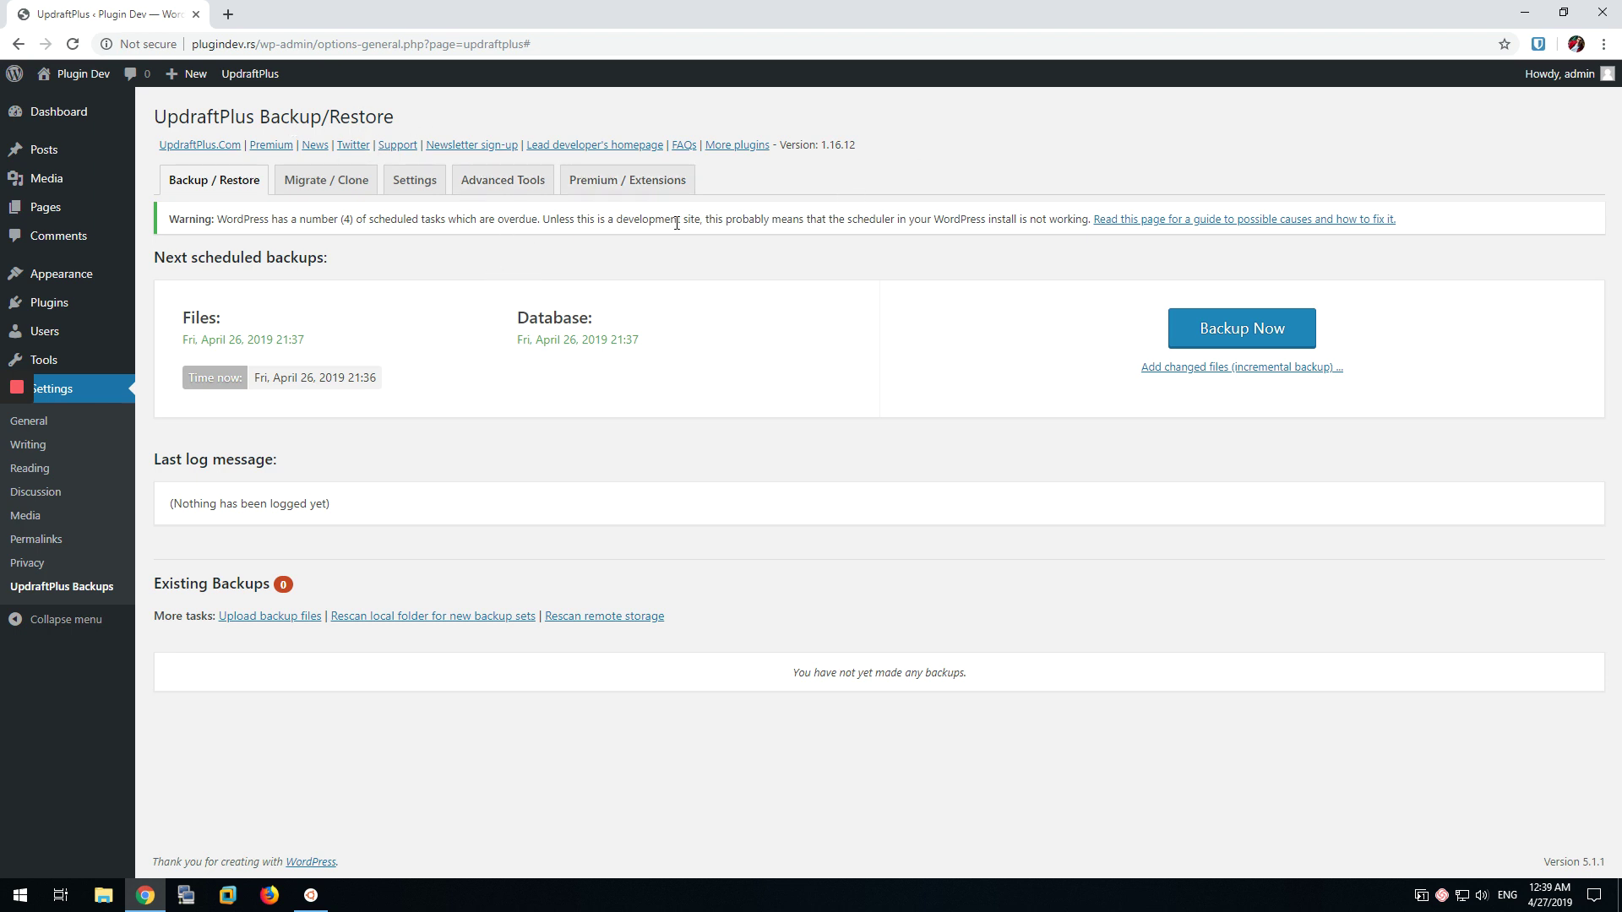
View the Settings tab's every-4-hours files and database schedules keeping 2 backups, then return to Backup / Restore.
left_click(406, 186)
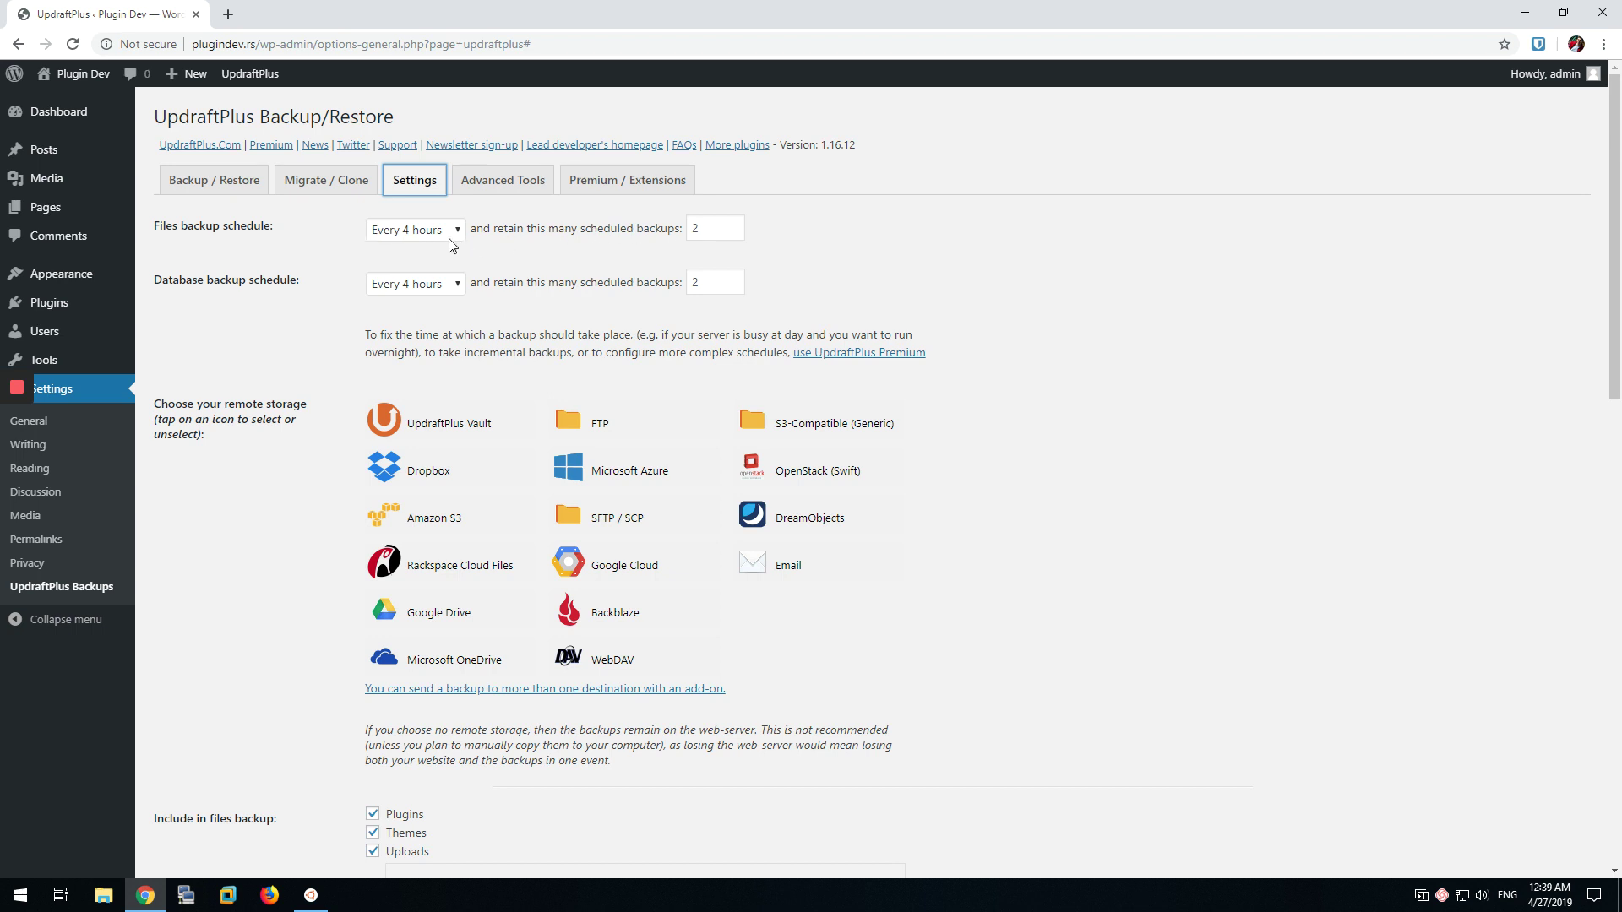
left_click(839, 263)
Back on the Backup / Restore overview, select the next database backup date and time.
left_click(208, 193)
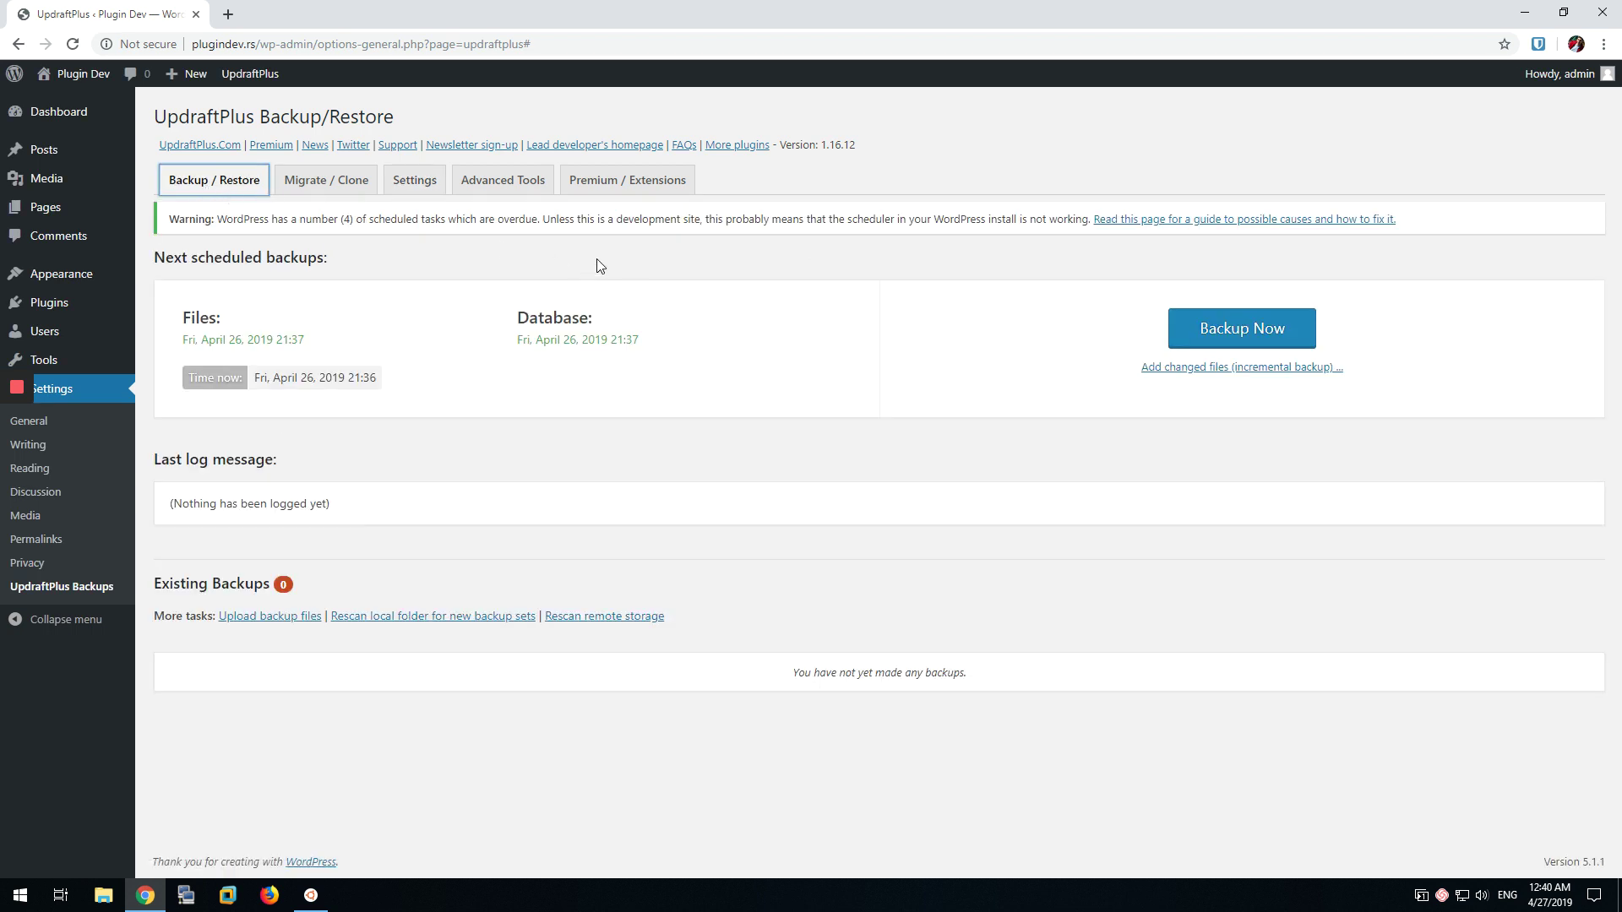
triple_click(584, 339)
left_click(616, 336)
triple_click(615, 333)
left_click(592, 336)
left_click_drag(521, 336, 643, 339)
left_click(642, 340)
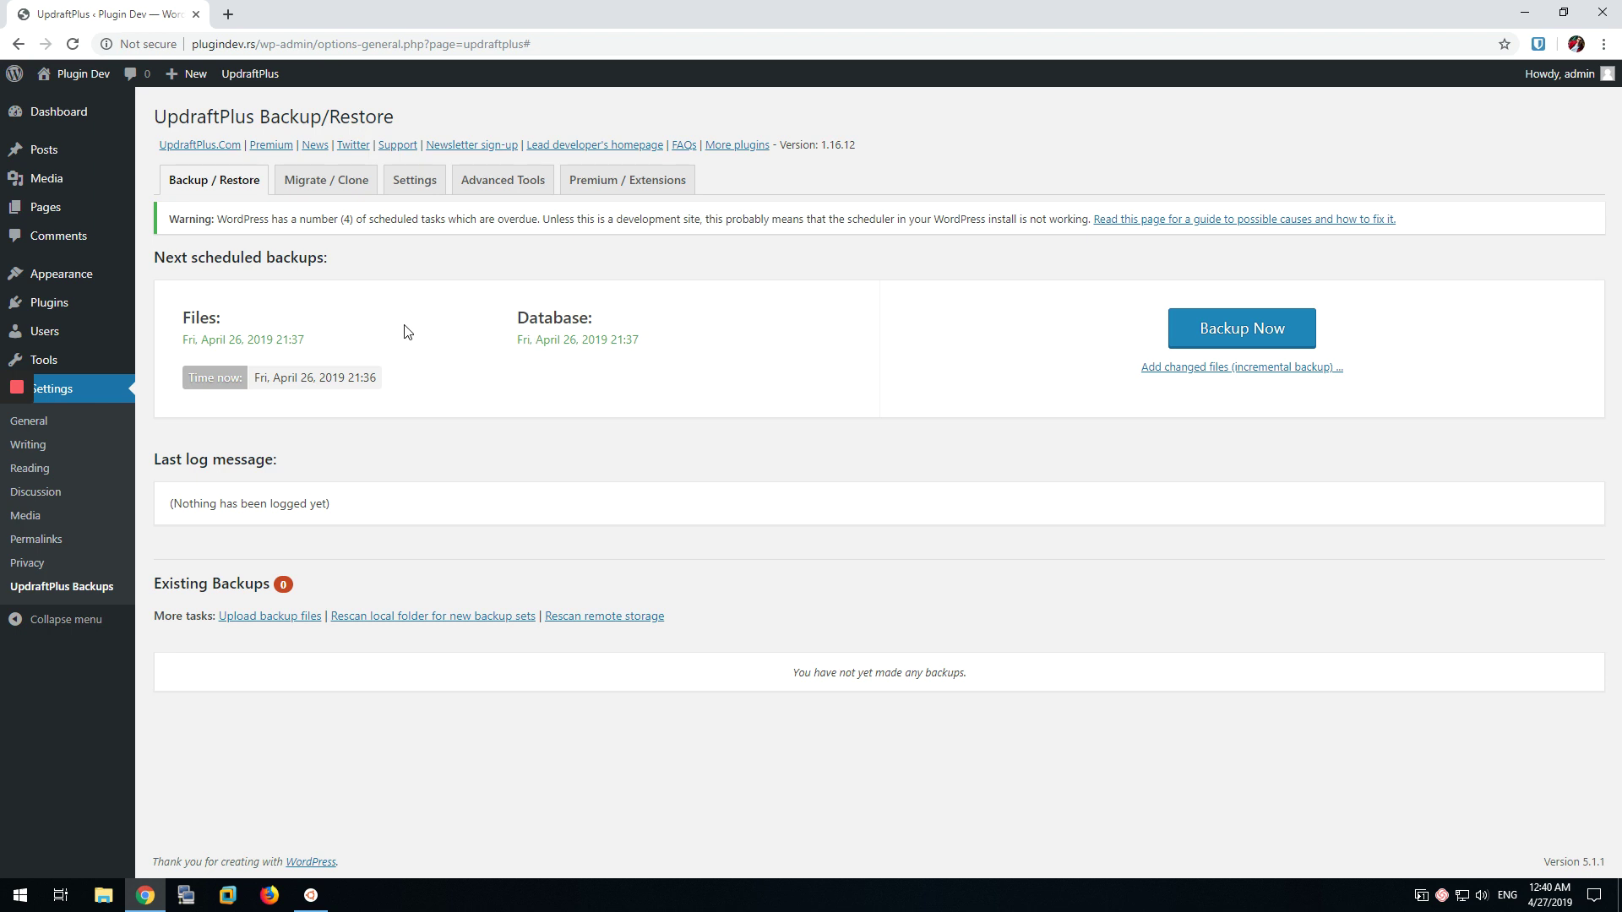
Select the next files backup date, Fri April 26, 2019 21:37.
triple_click(212, 341)
left_click(285, 332)
left_click_drag(213, 336, 298, 336)
left_click(298, 337)
triple_click(274, 333)
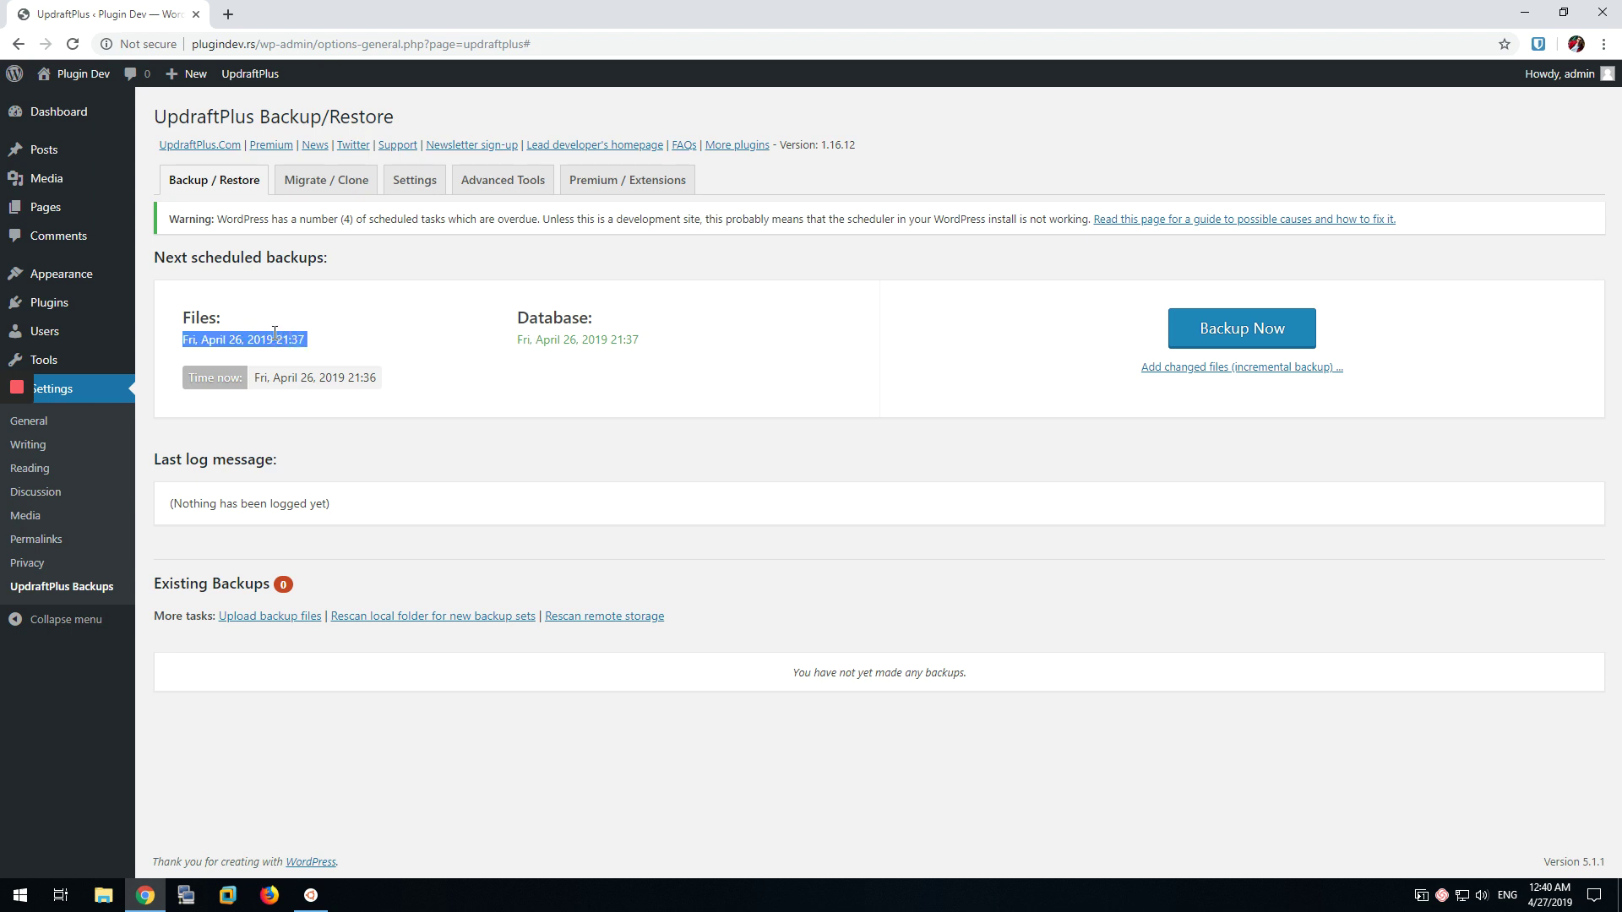
left_click(292, 336)
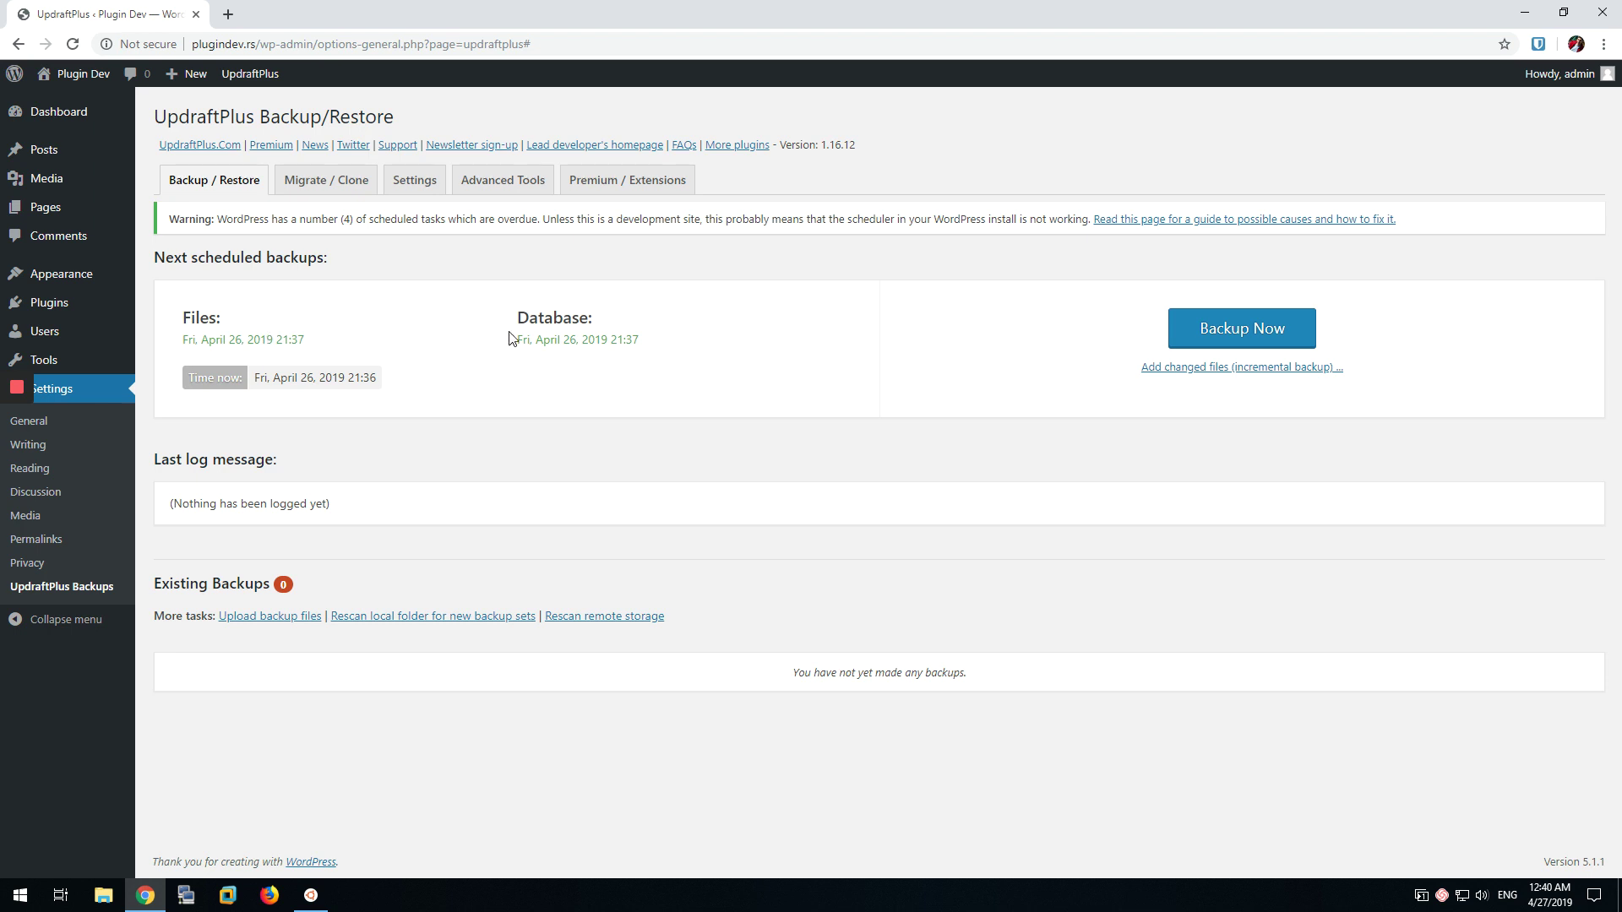
Reselect the database and files backup times, glance at Settings, and return to Backup / Restore.
left_click_drag(518, 339, 676, 344)
left_click(682, 343)
triple_click(557, 338)
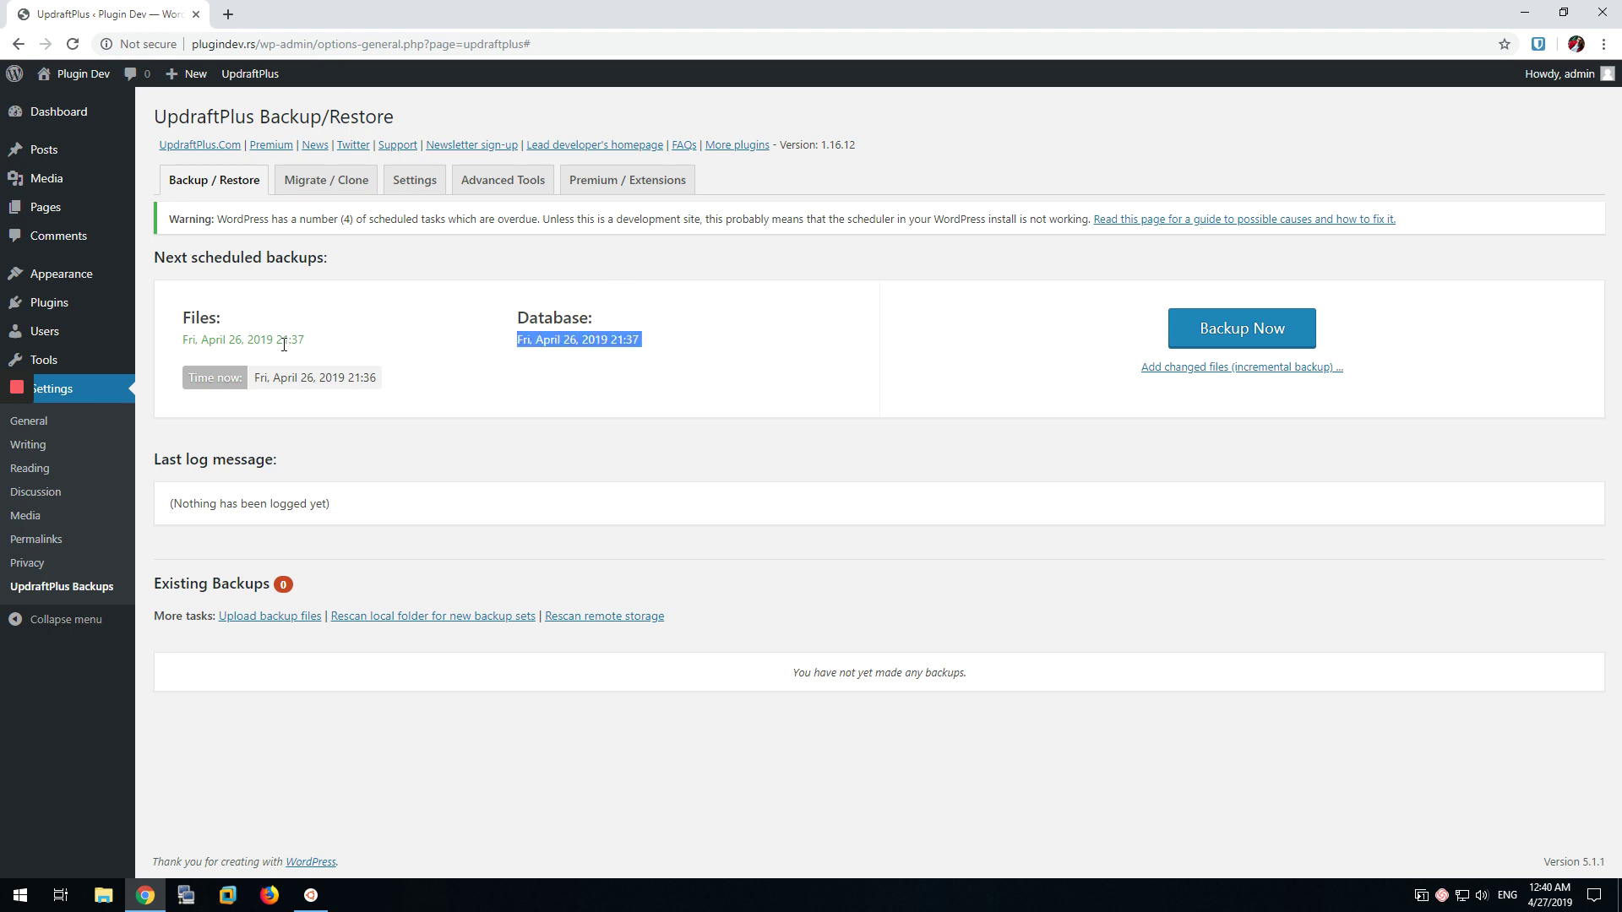
left_click_drag(330, 356, 530, 359)
left_click(414, 181)
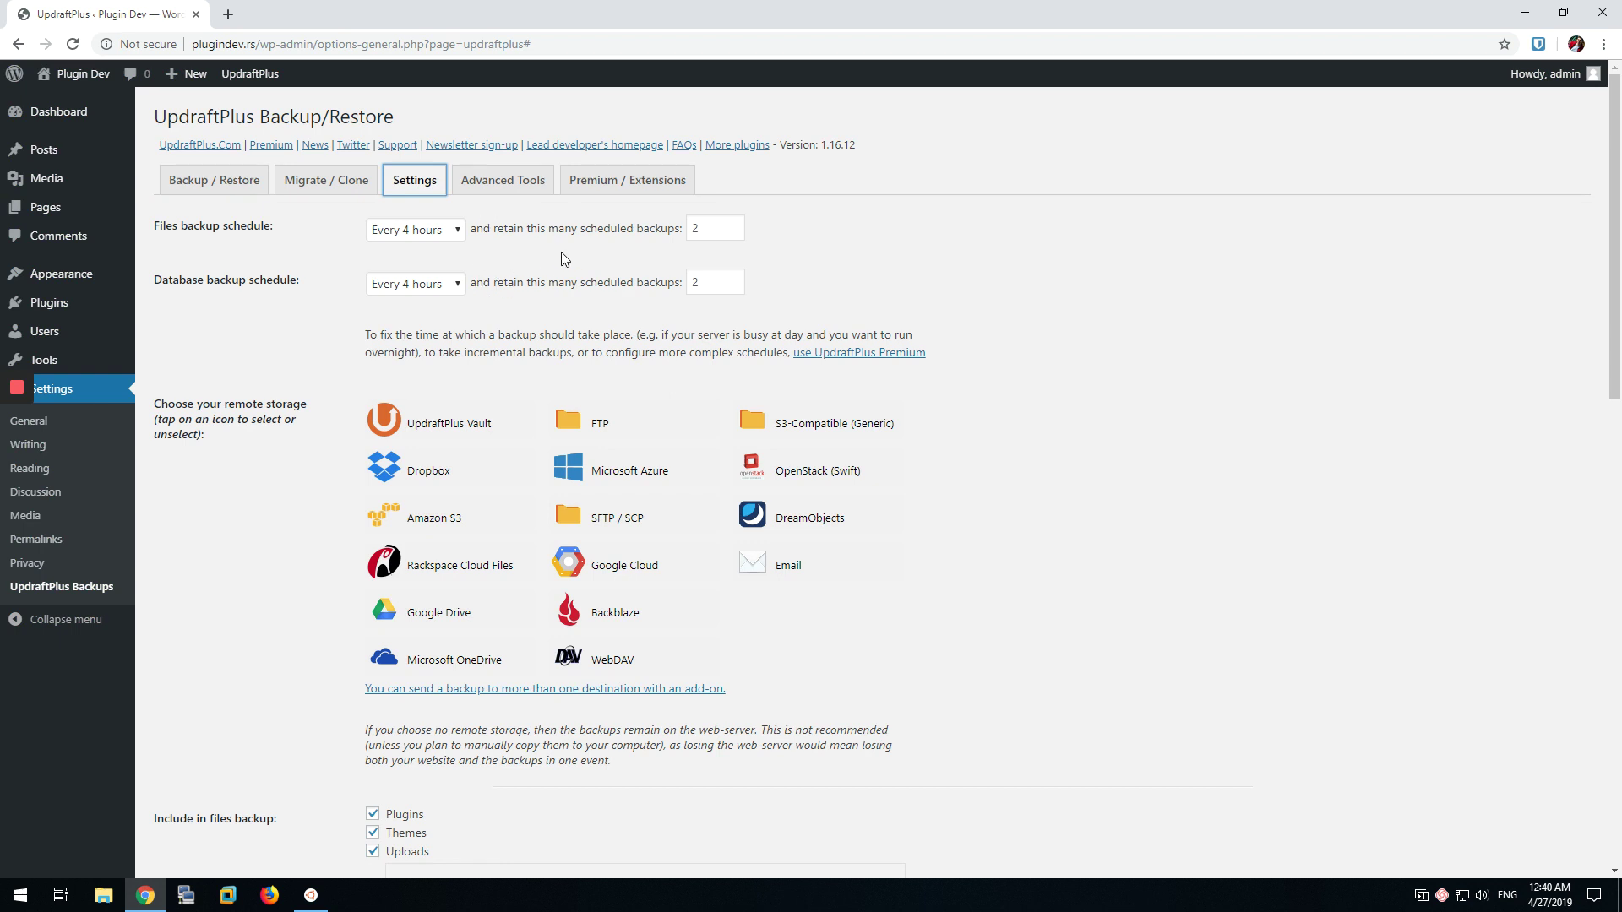
left_click(212, 180)
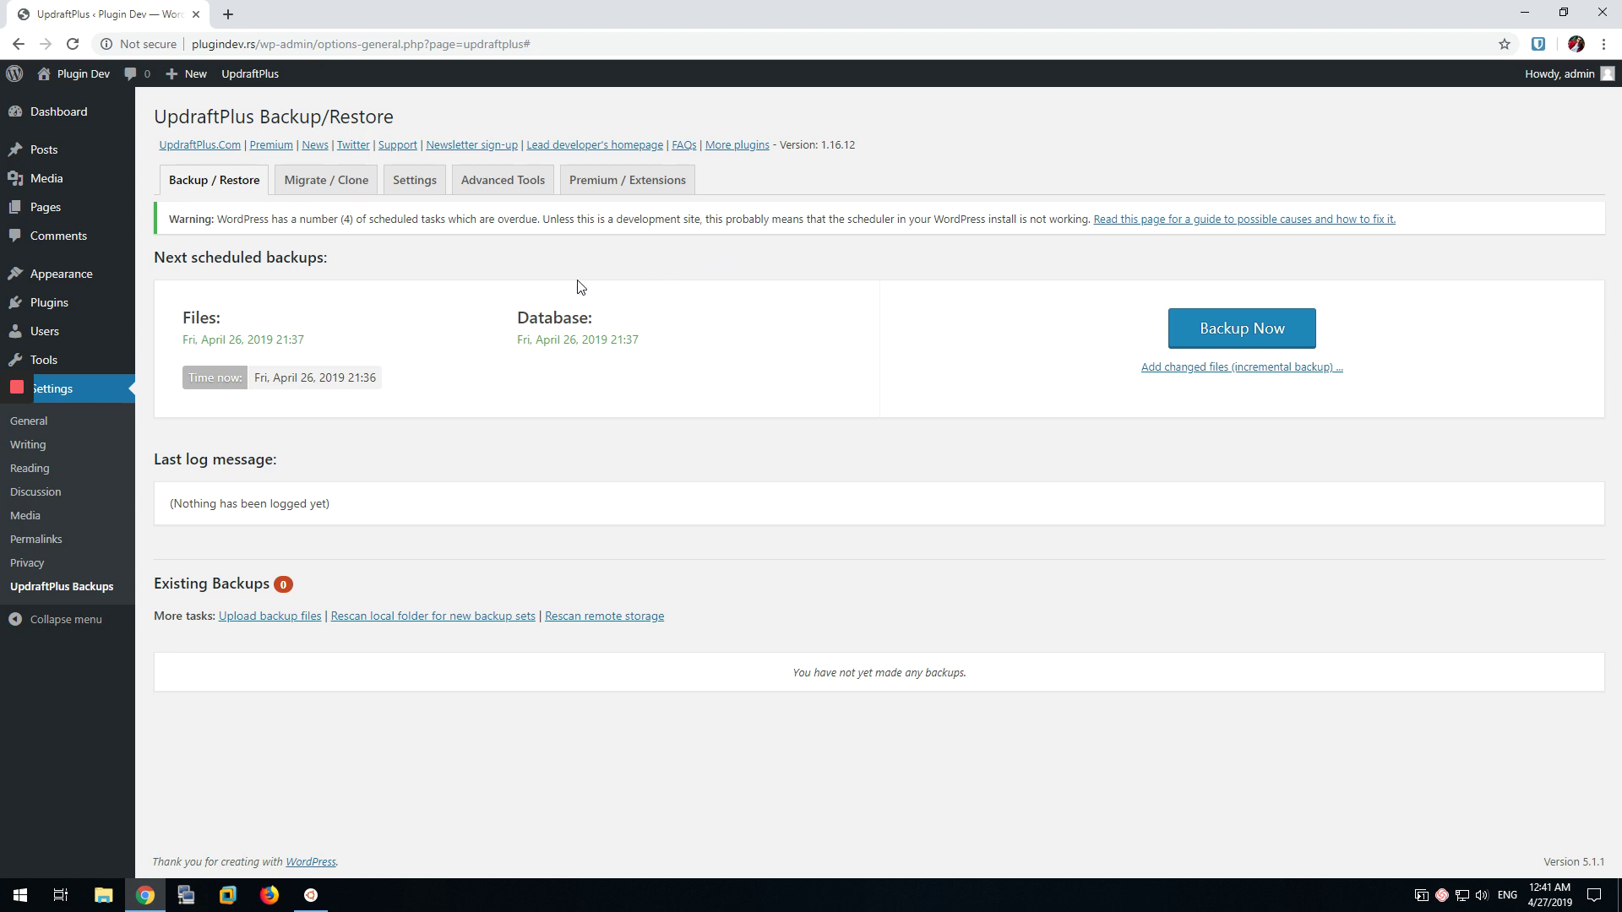
Search 'advanced cron manager' under Plugins > Add New, then install and activate it.
mouse_move(40, 311)
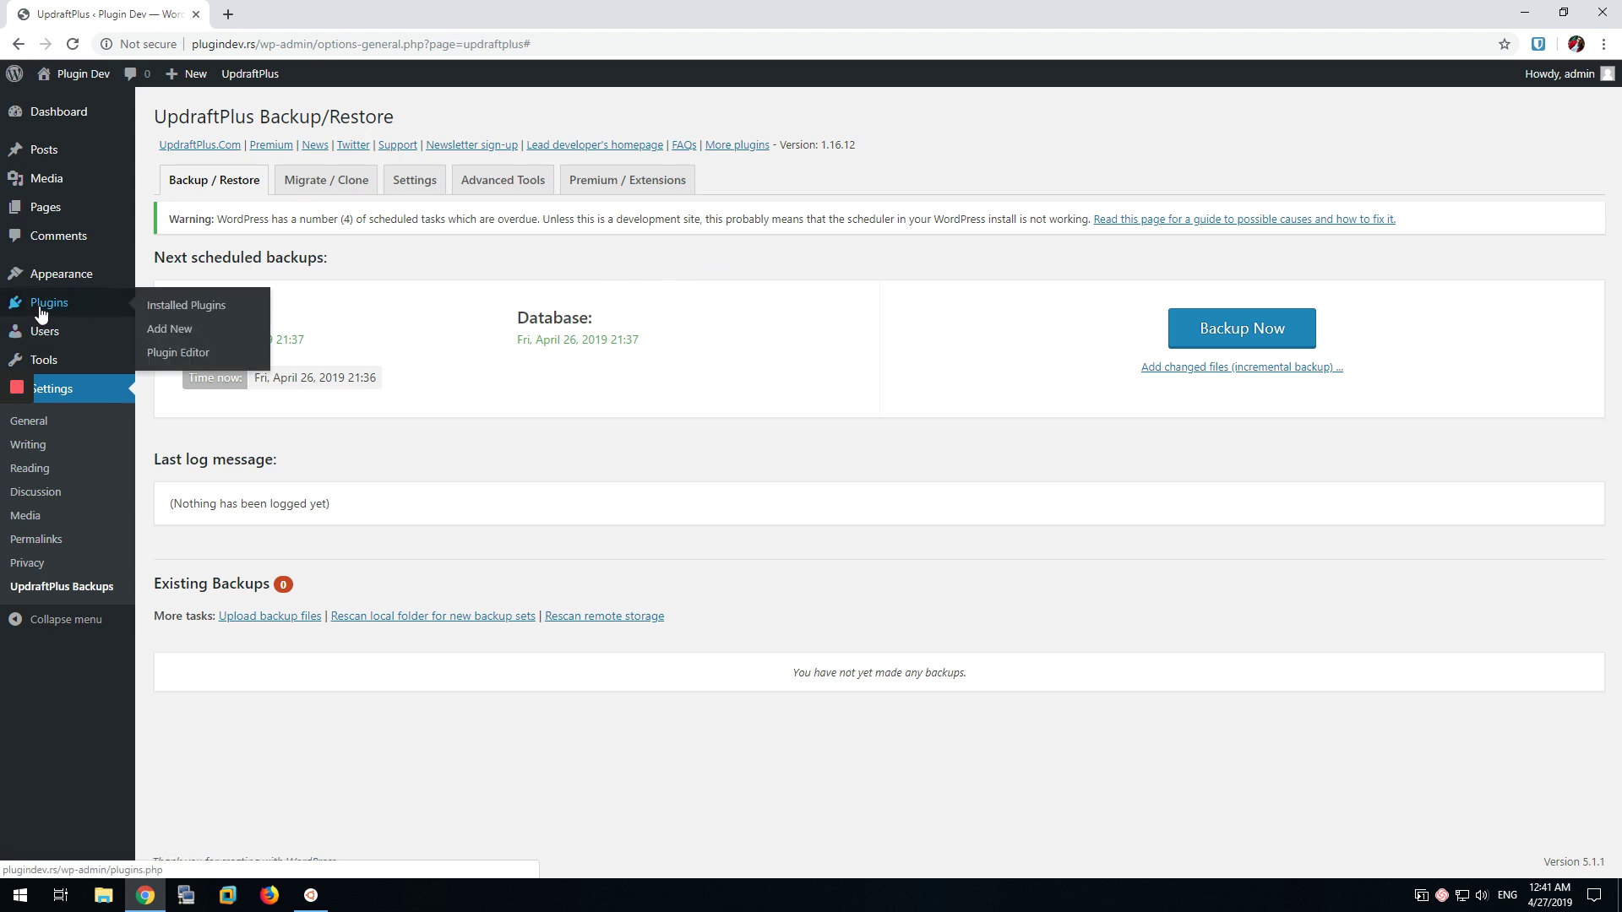
left_click(207, 333)
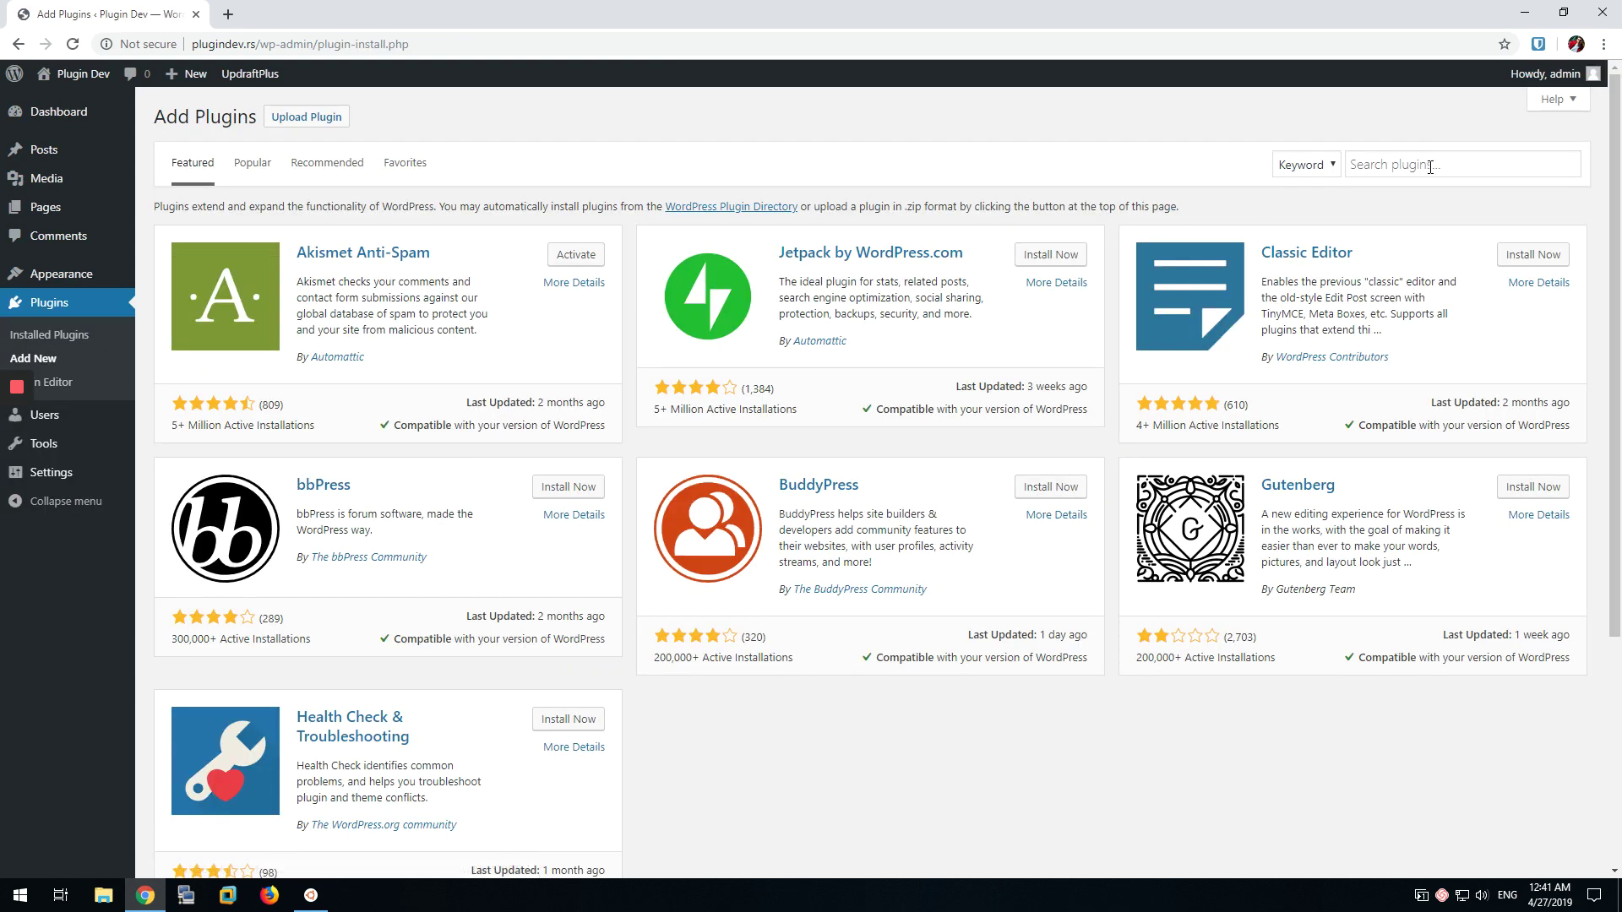
left_click(1433, 165)
type("adca")
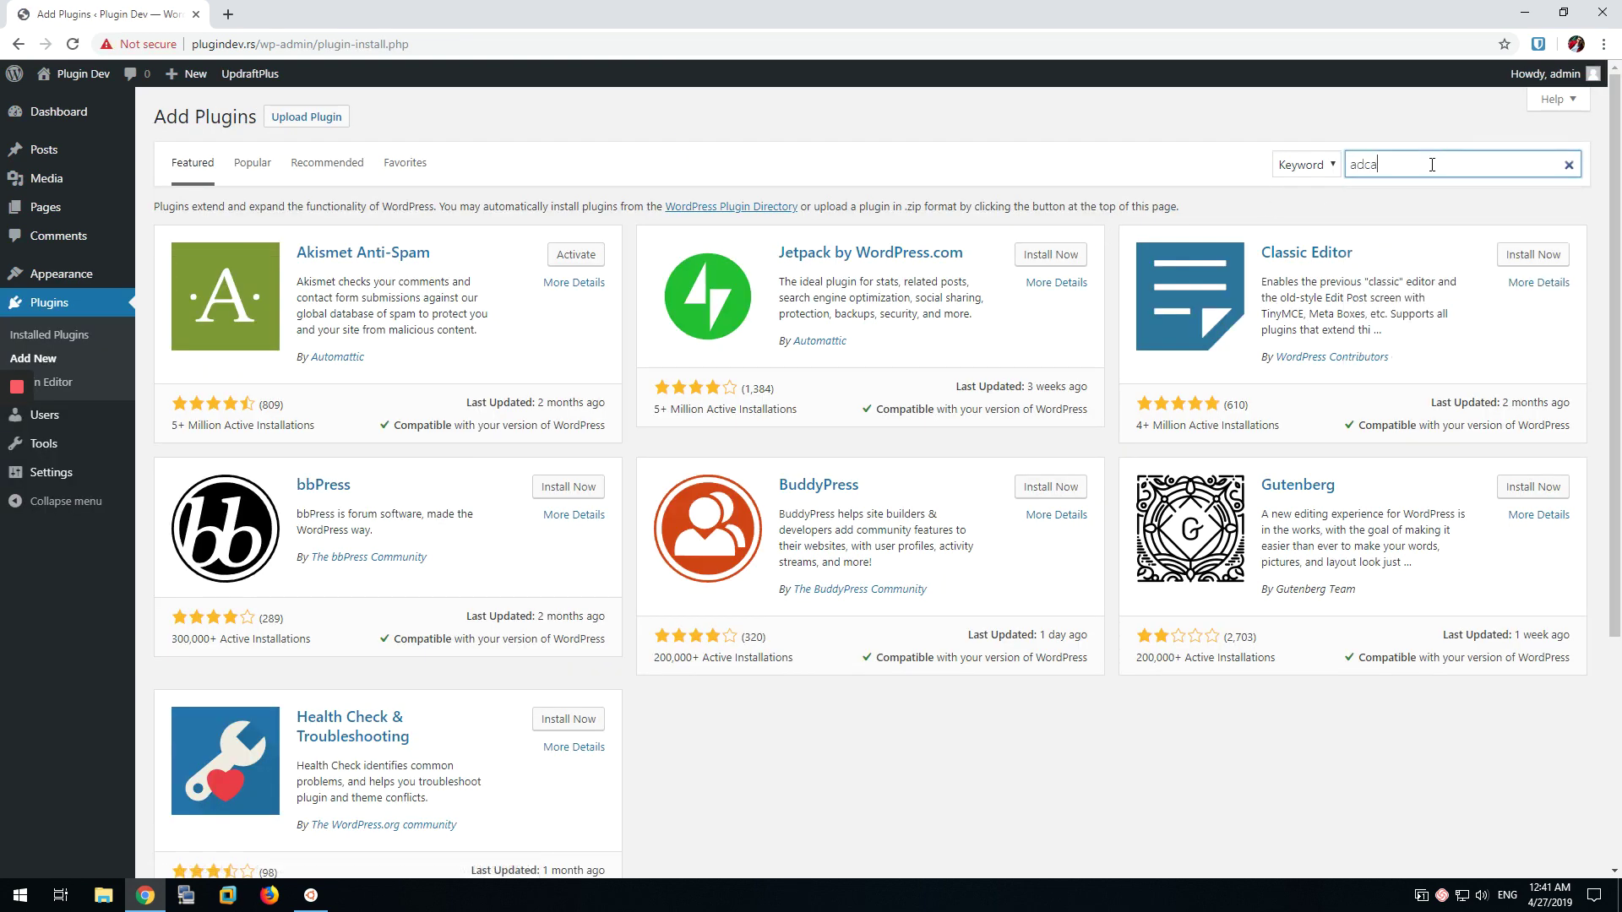
type("n")
key("BackSpace")
key("BackSpace")
key("BackSpace")
key("BackSpace")
type("dvanc")
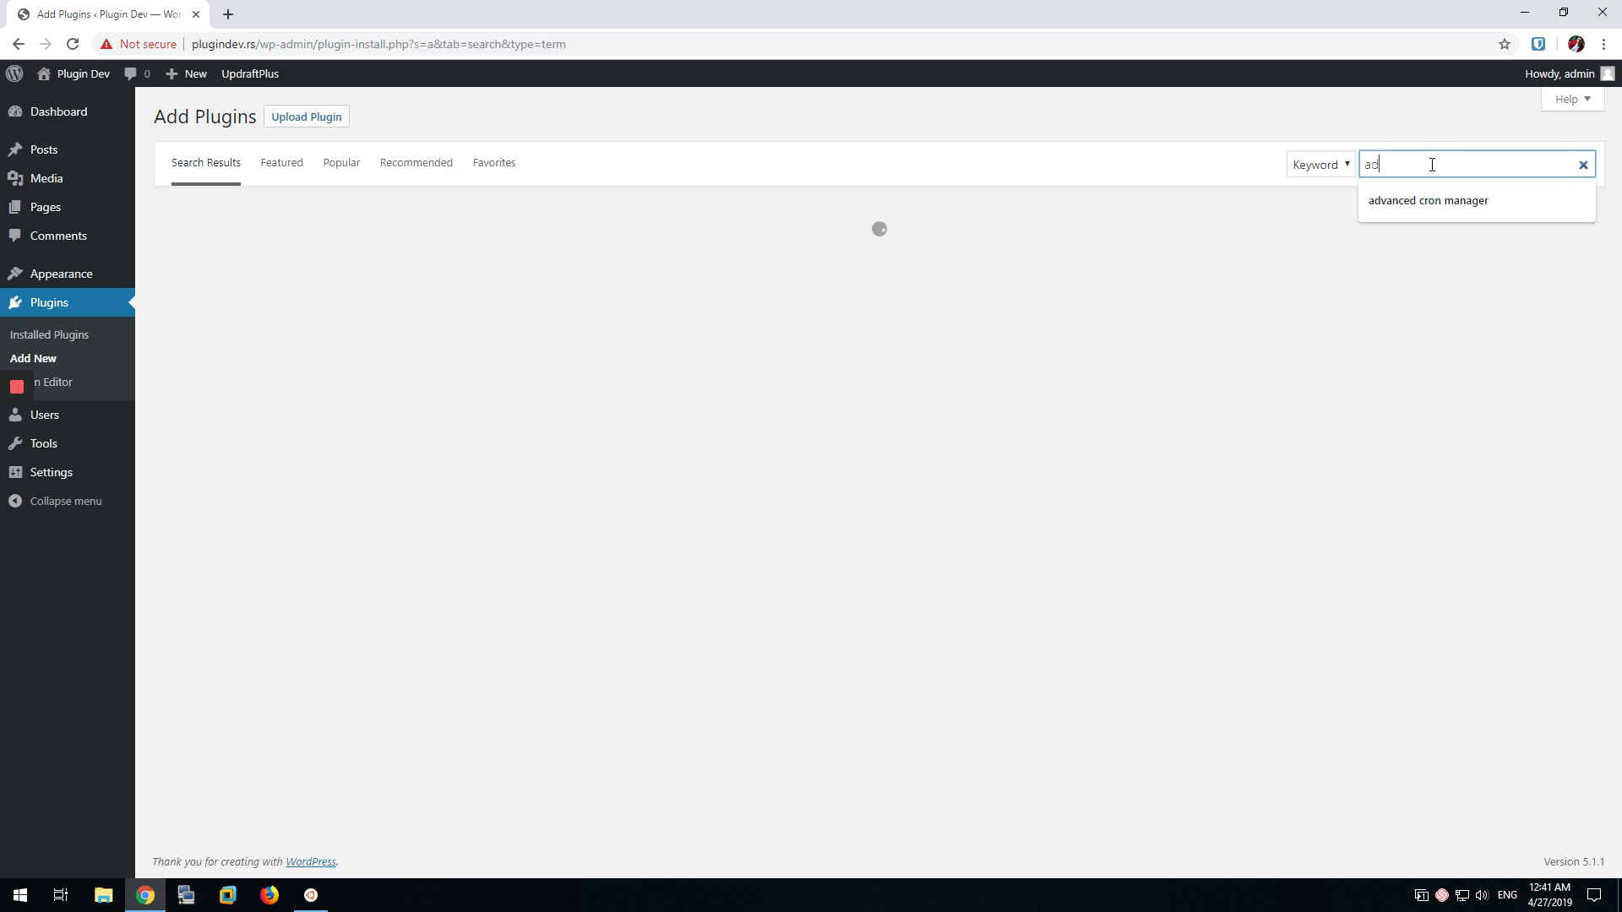
type("ed cron manager")
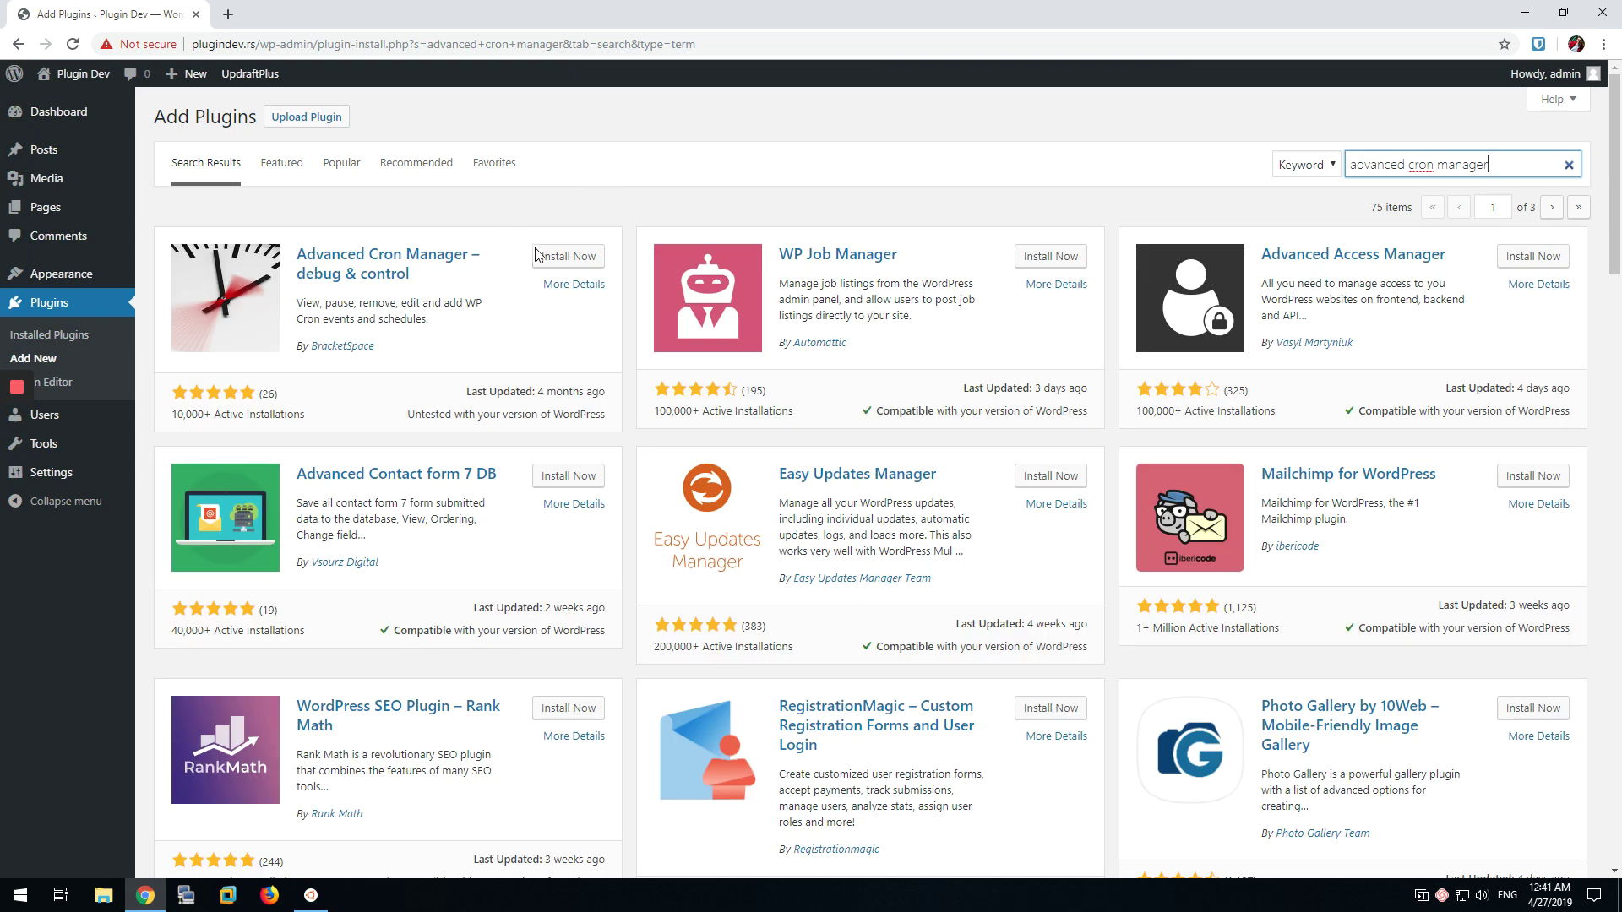
left_click(564, 262)
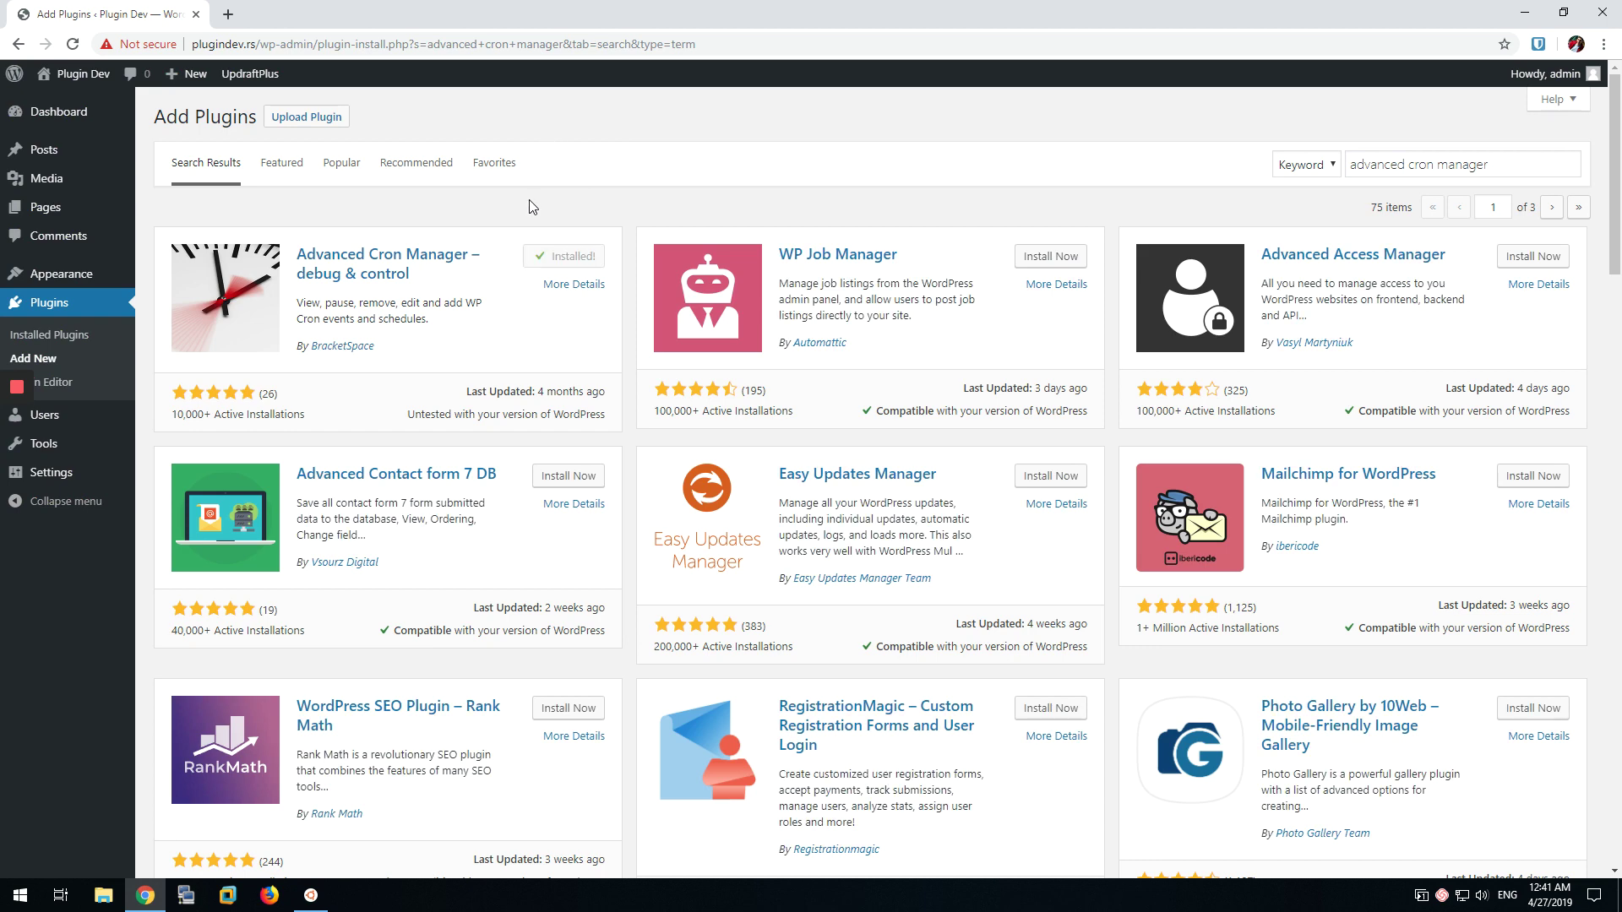
left_click(568, 260)
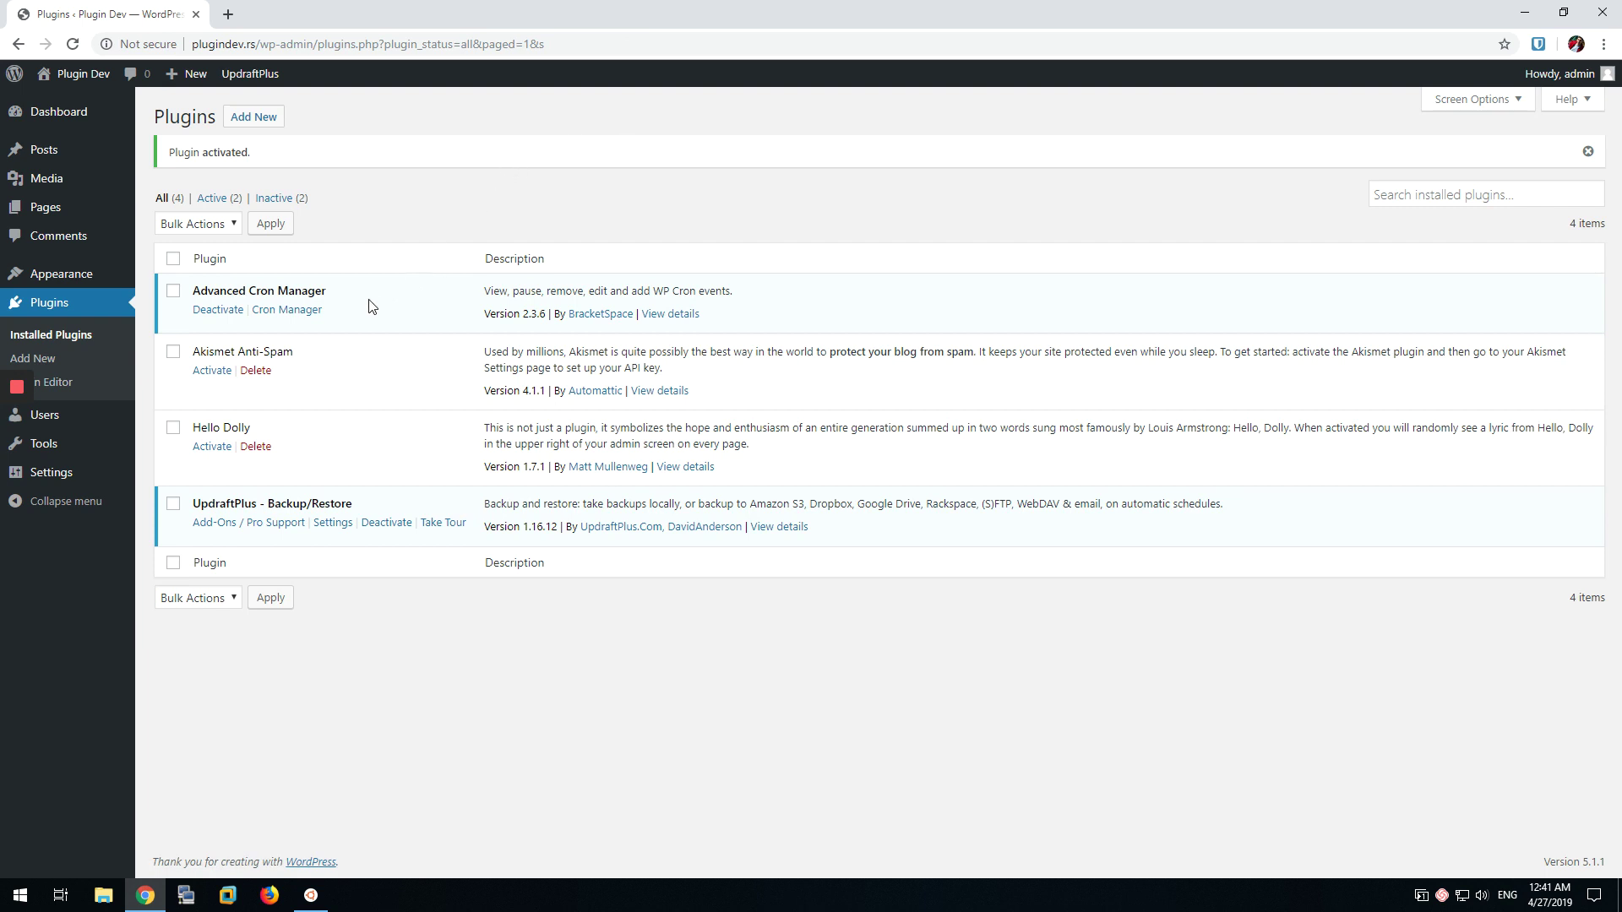
Open Advanced Cron Manager and filter the cron events by 'updraft'.
left_click(285, 314)
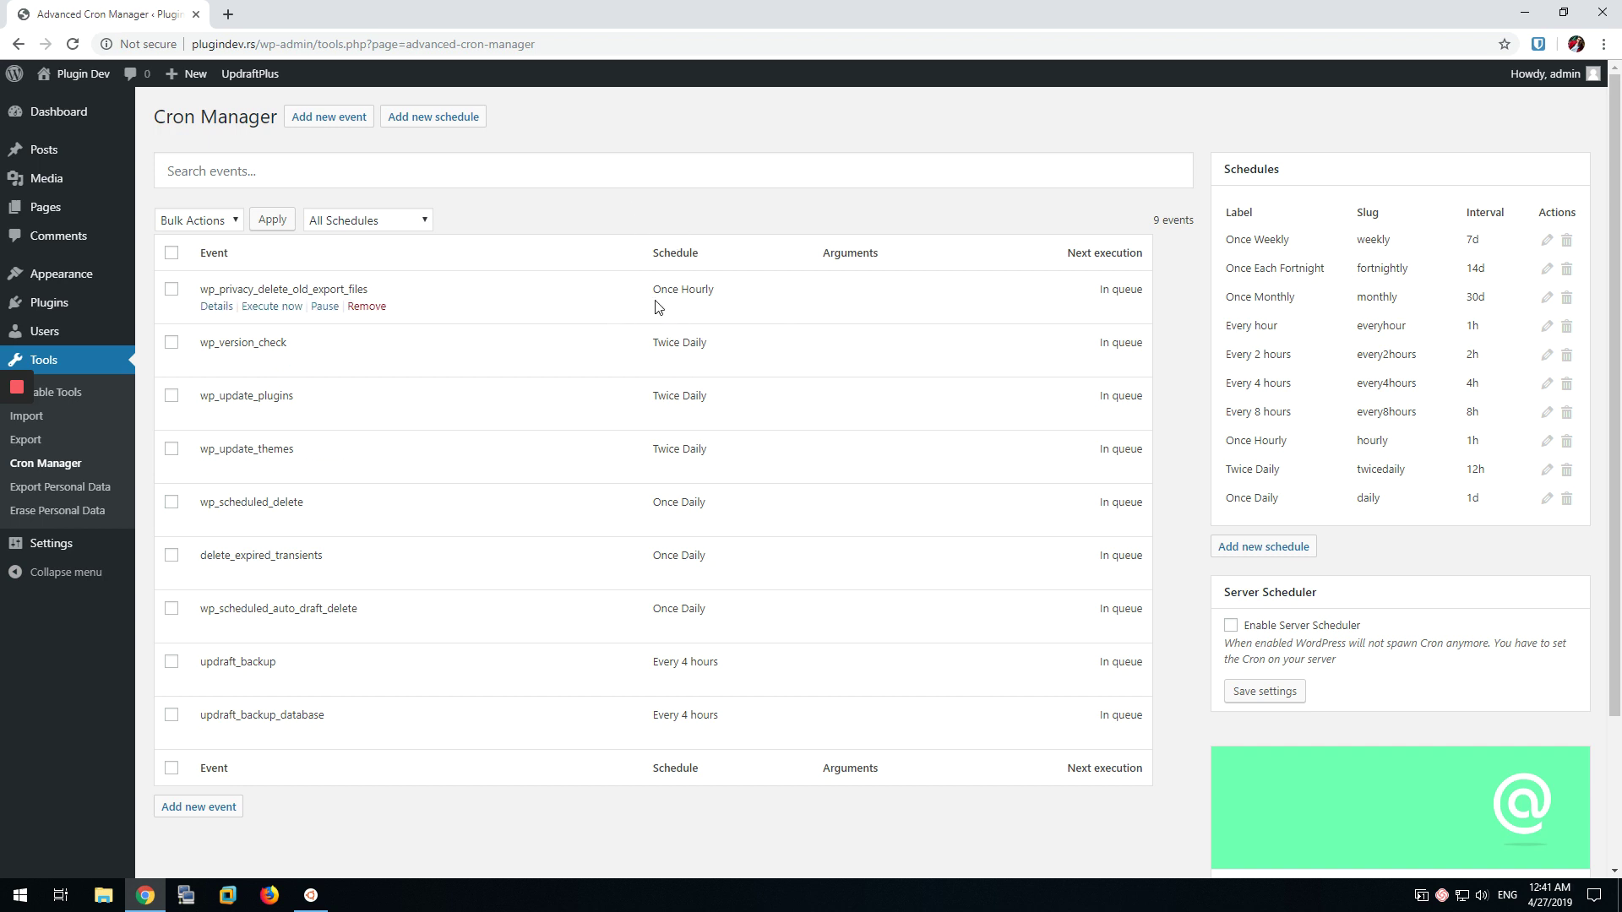
left_click(487, 170)
type("u")
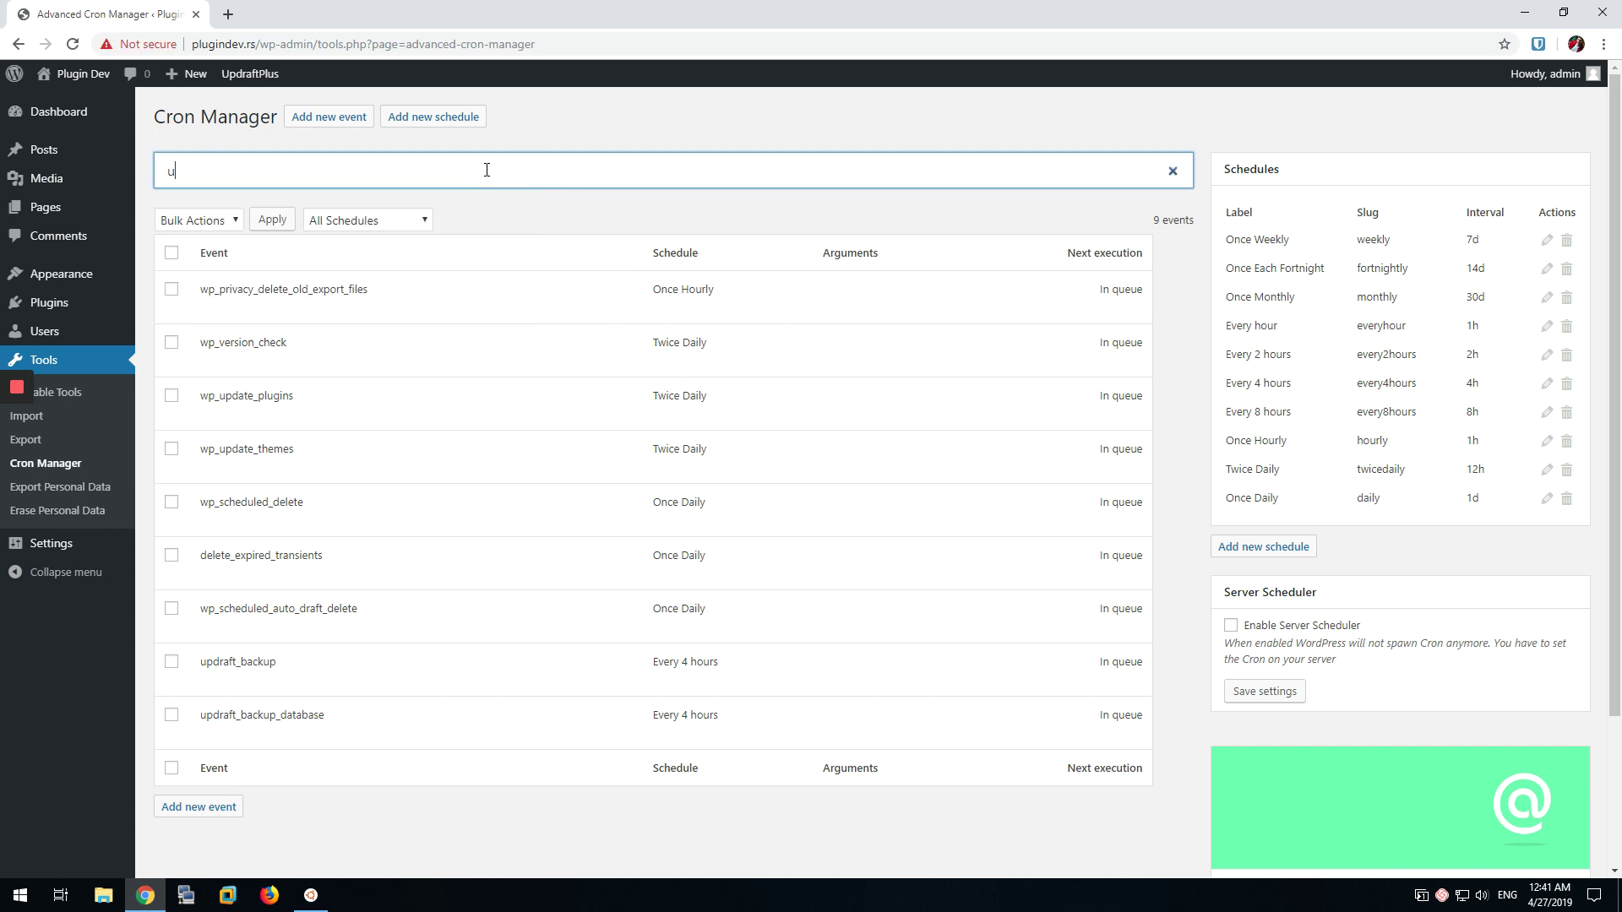
type("pdraft")
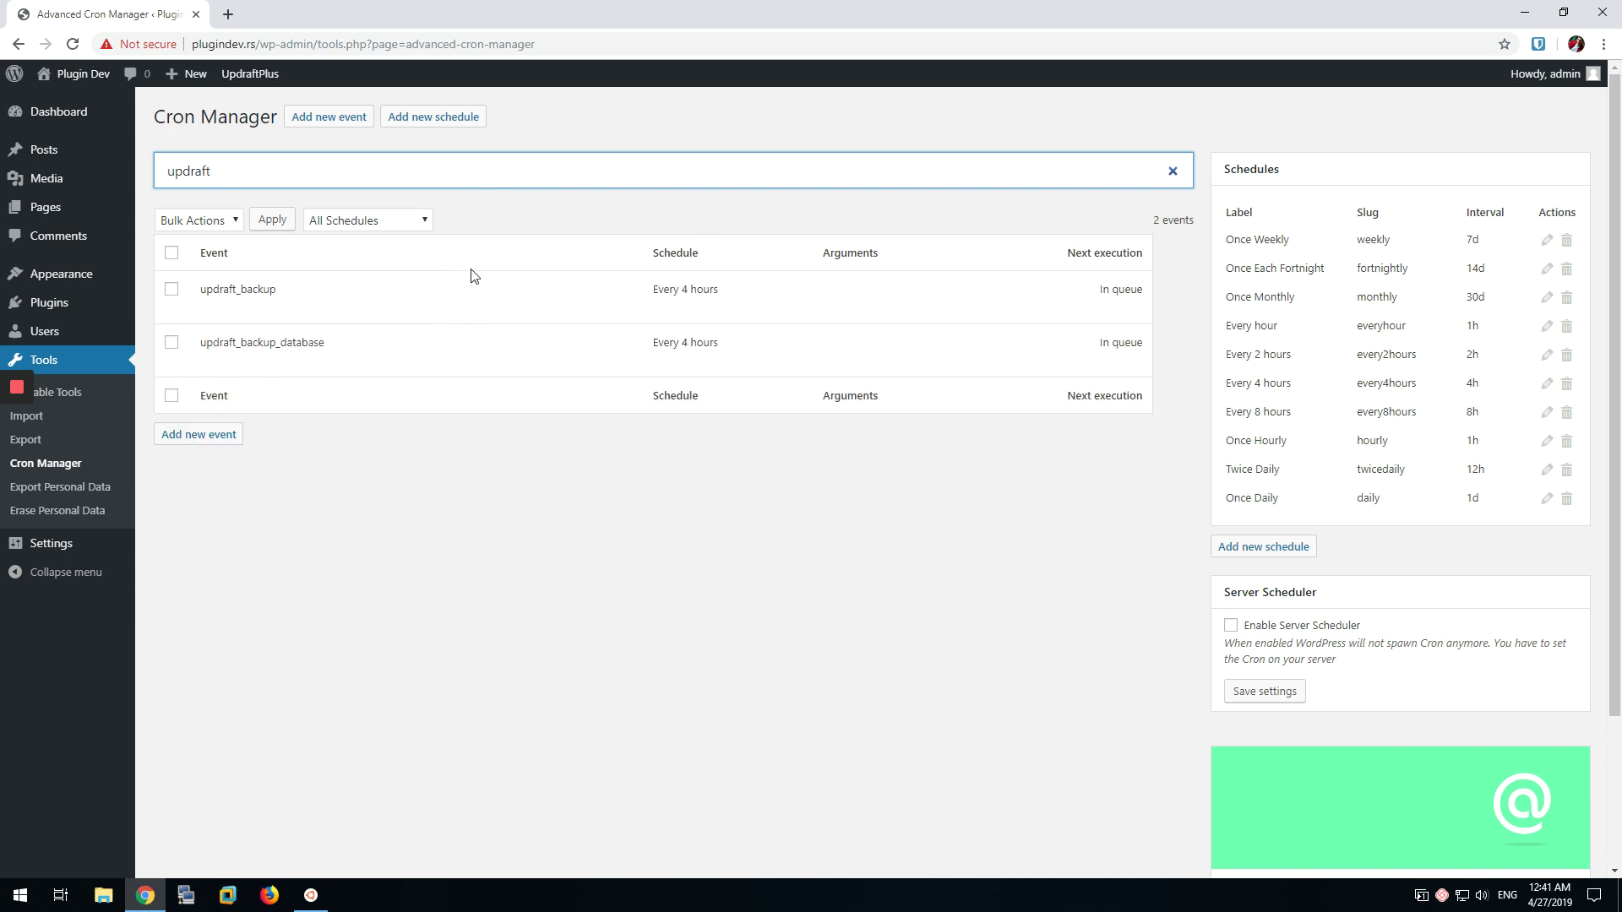
Inspect the updraft_backup and updraft_backup_database events, both running every 4 hours.
mouse_move(475, 283)
mouse_move(605, 325)
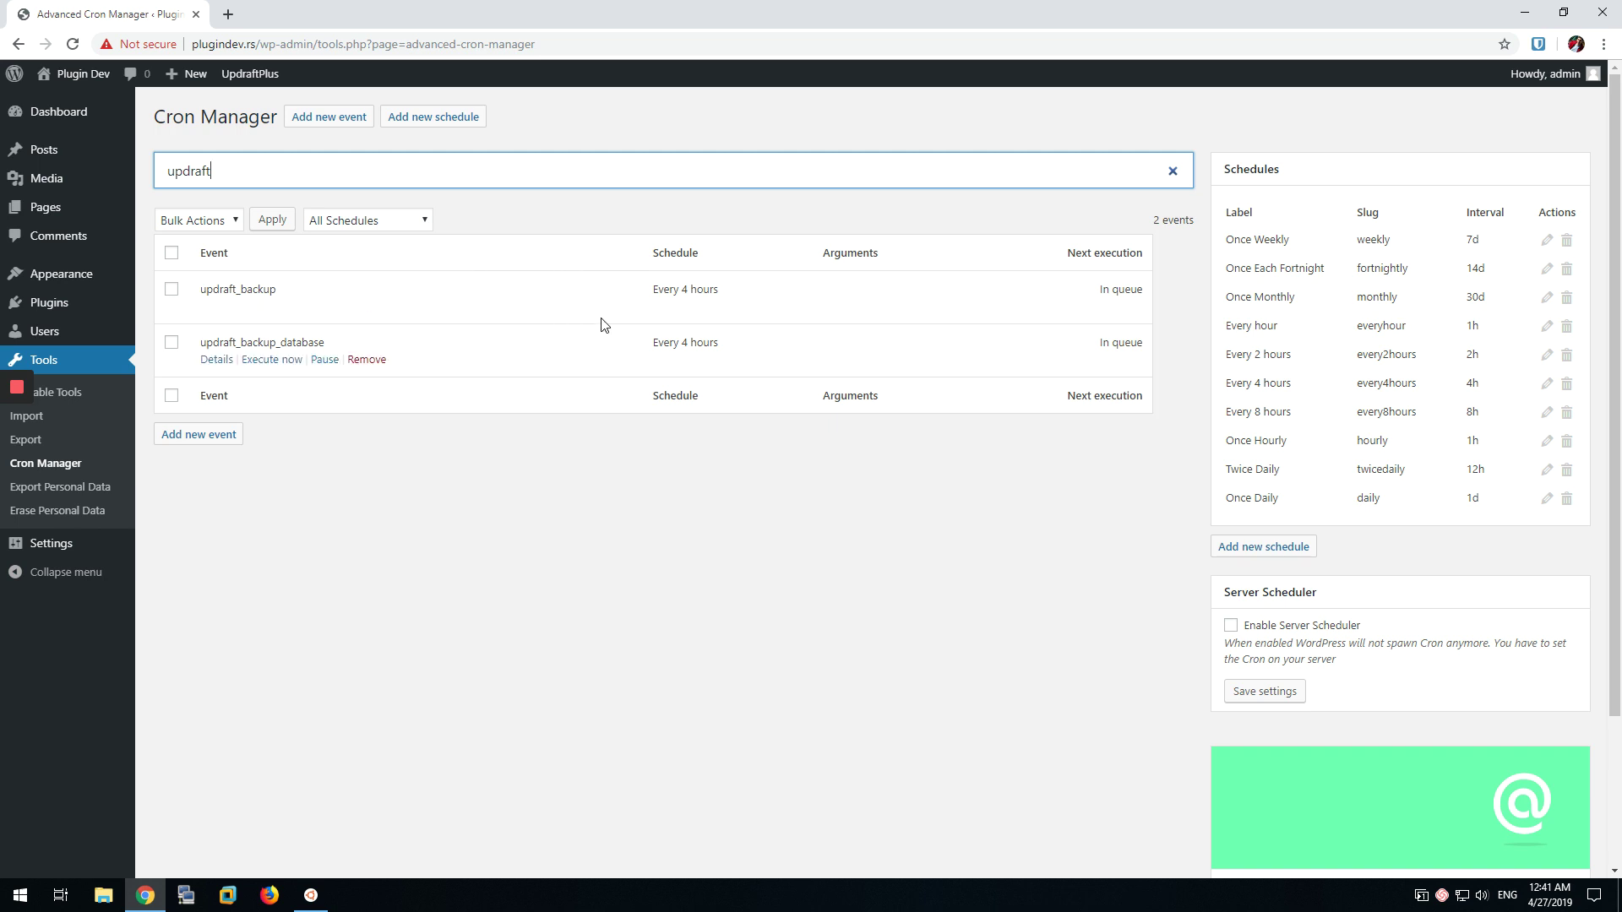
left_click(635, 206)
left_click(576, 175)
mouse_move(568, 279)
mouse_move(536, 345)
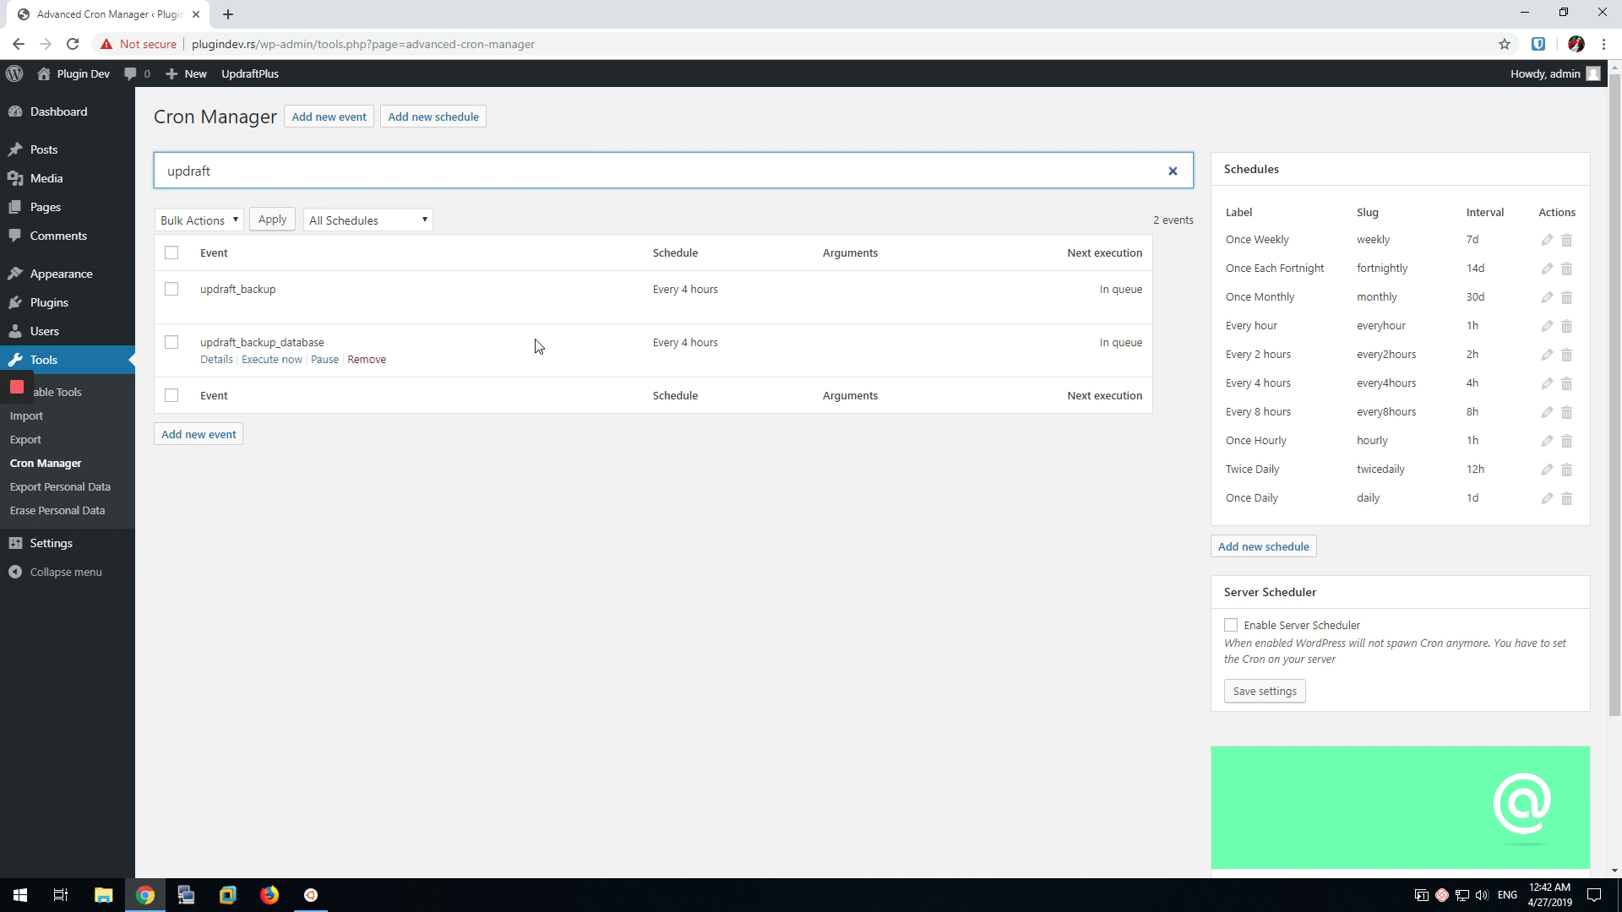
left_click(621, 214)
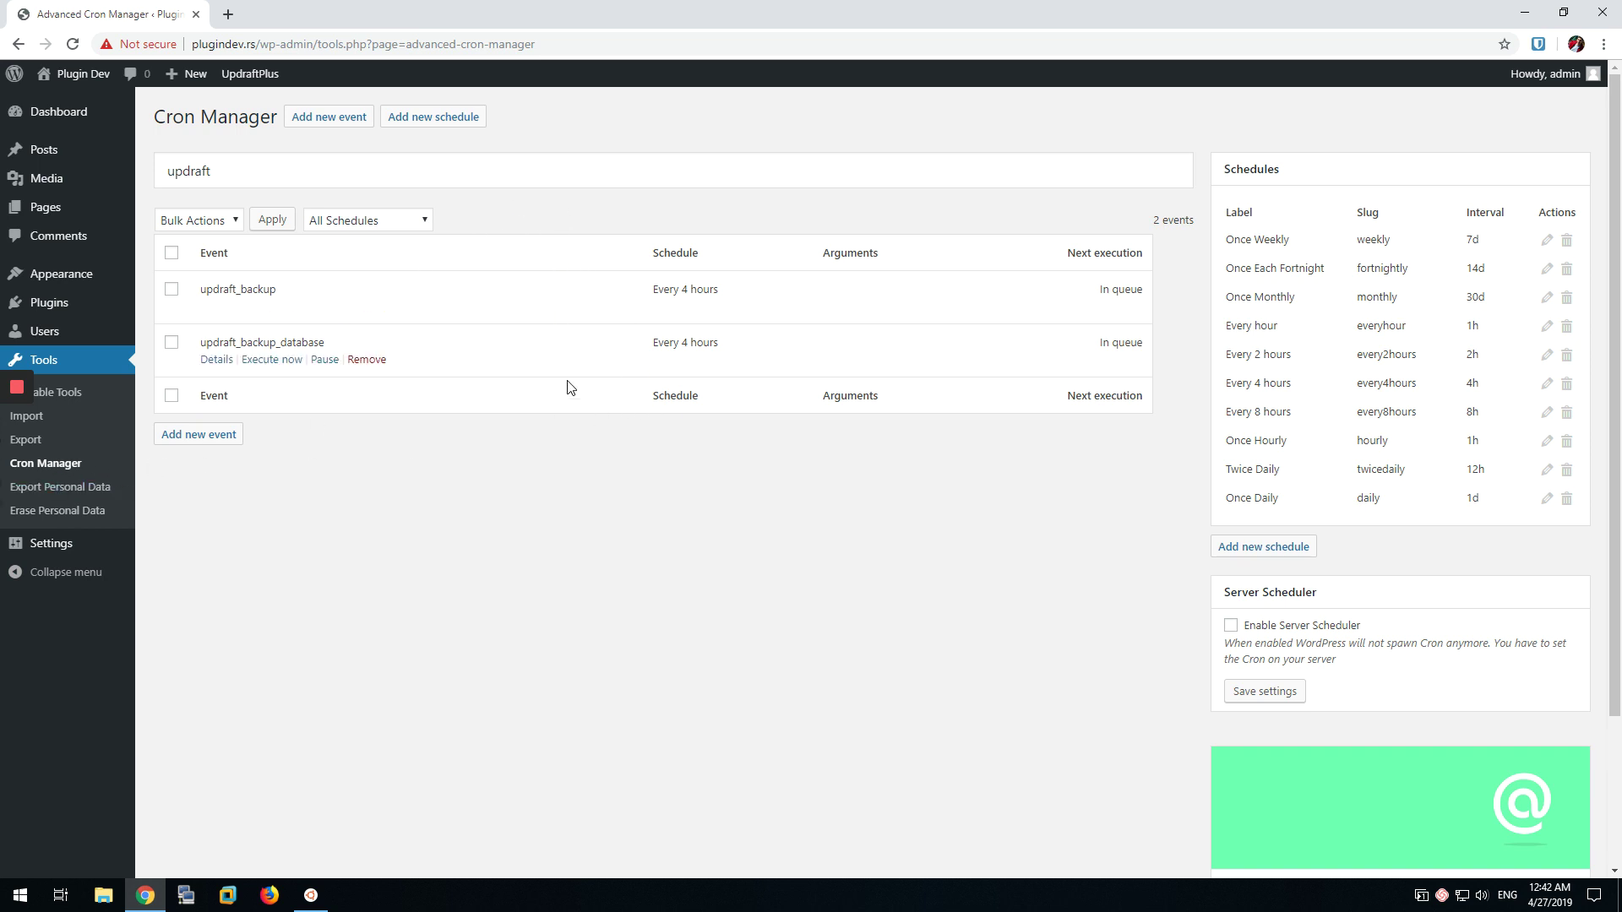
Clear the cron event search and open the UpdraftPlus Backups page.
left_click(630, 179)
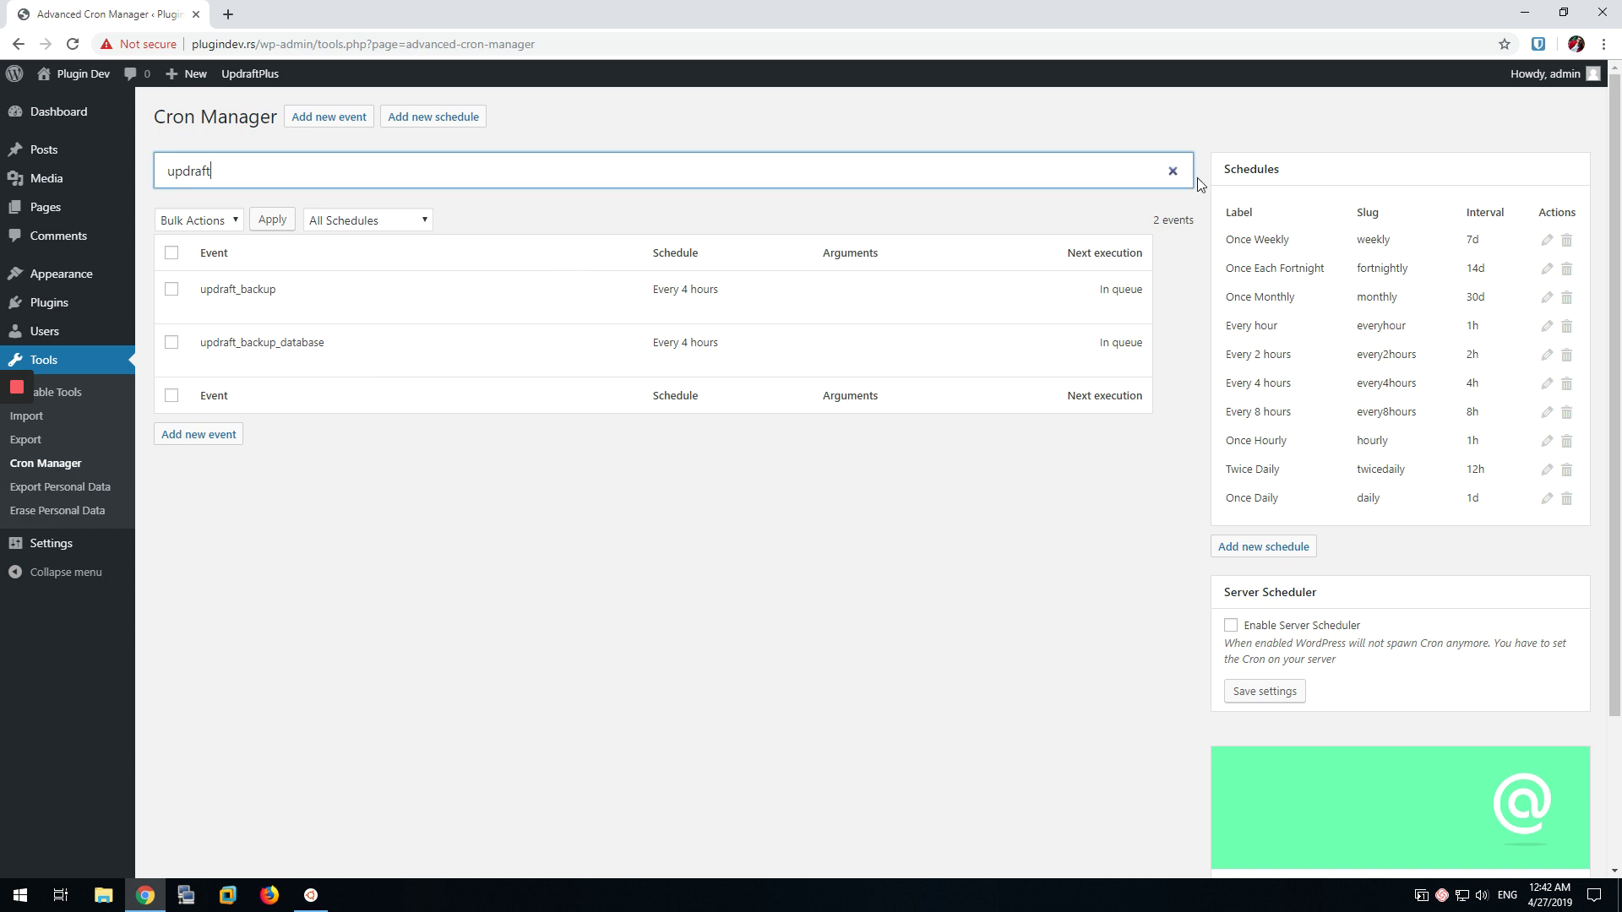
left_click(1173, 172)
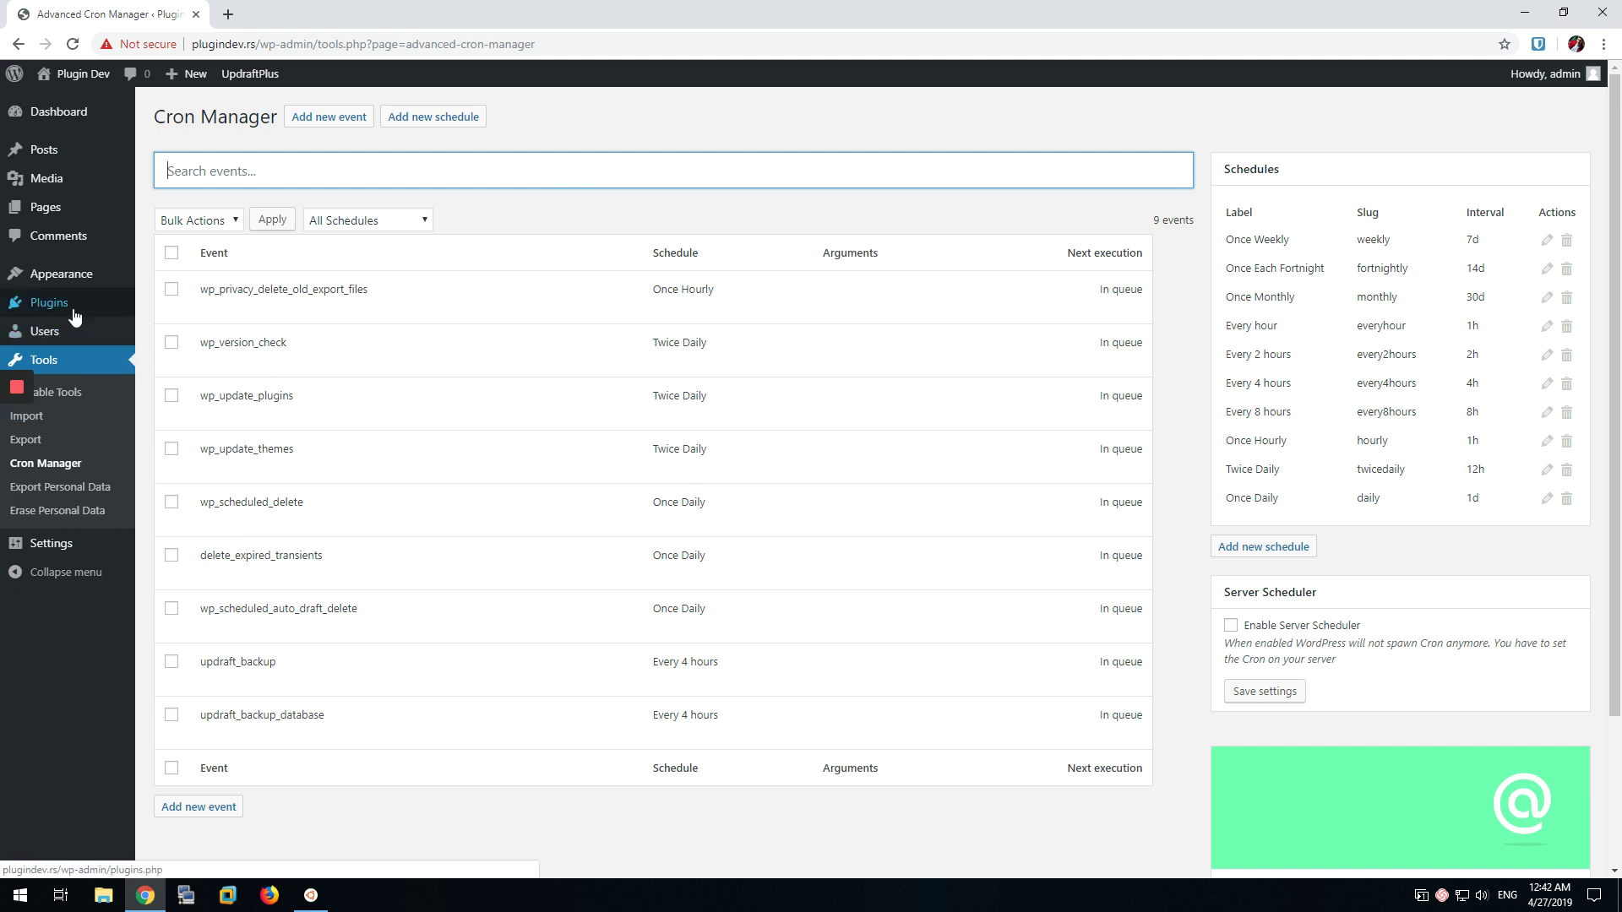
mouse_move(57, 315)
mouse_move(59, 548)
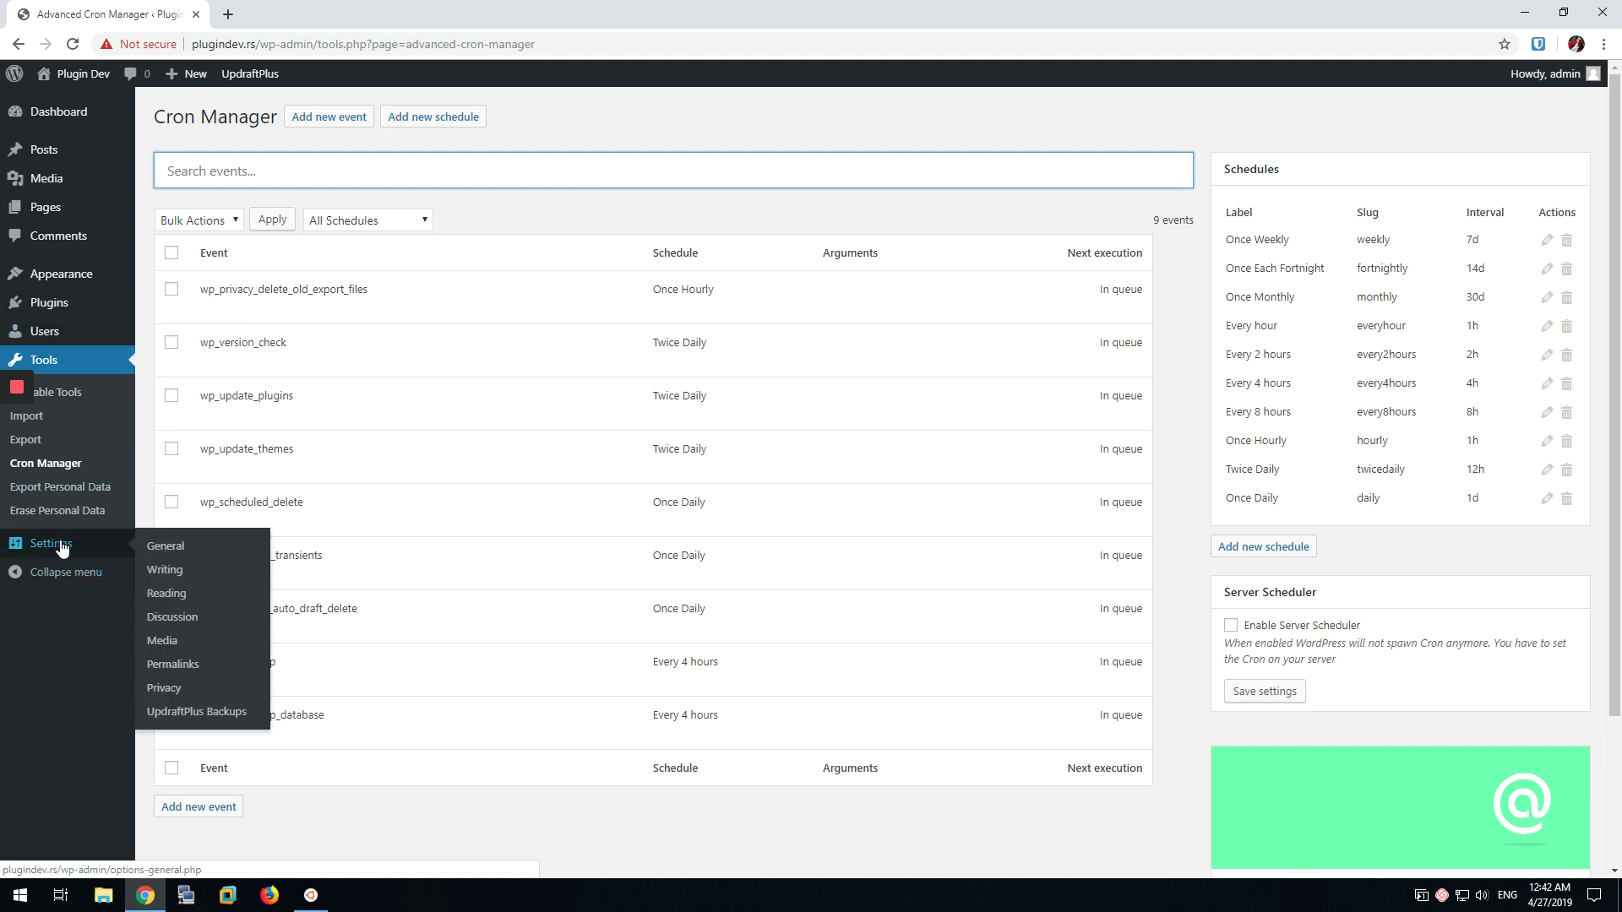
left_click(213, 714)
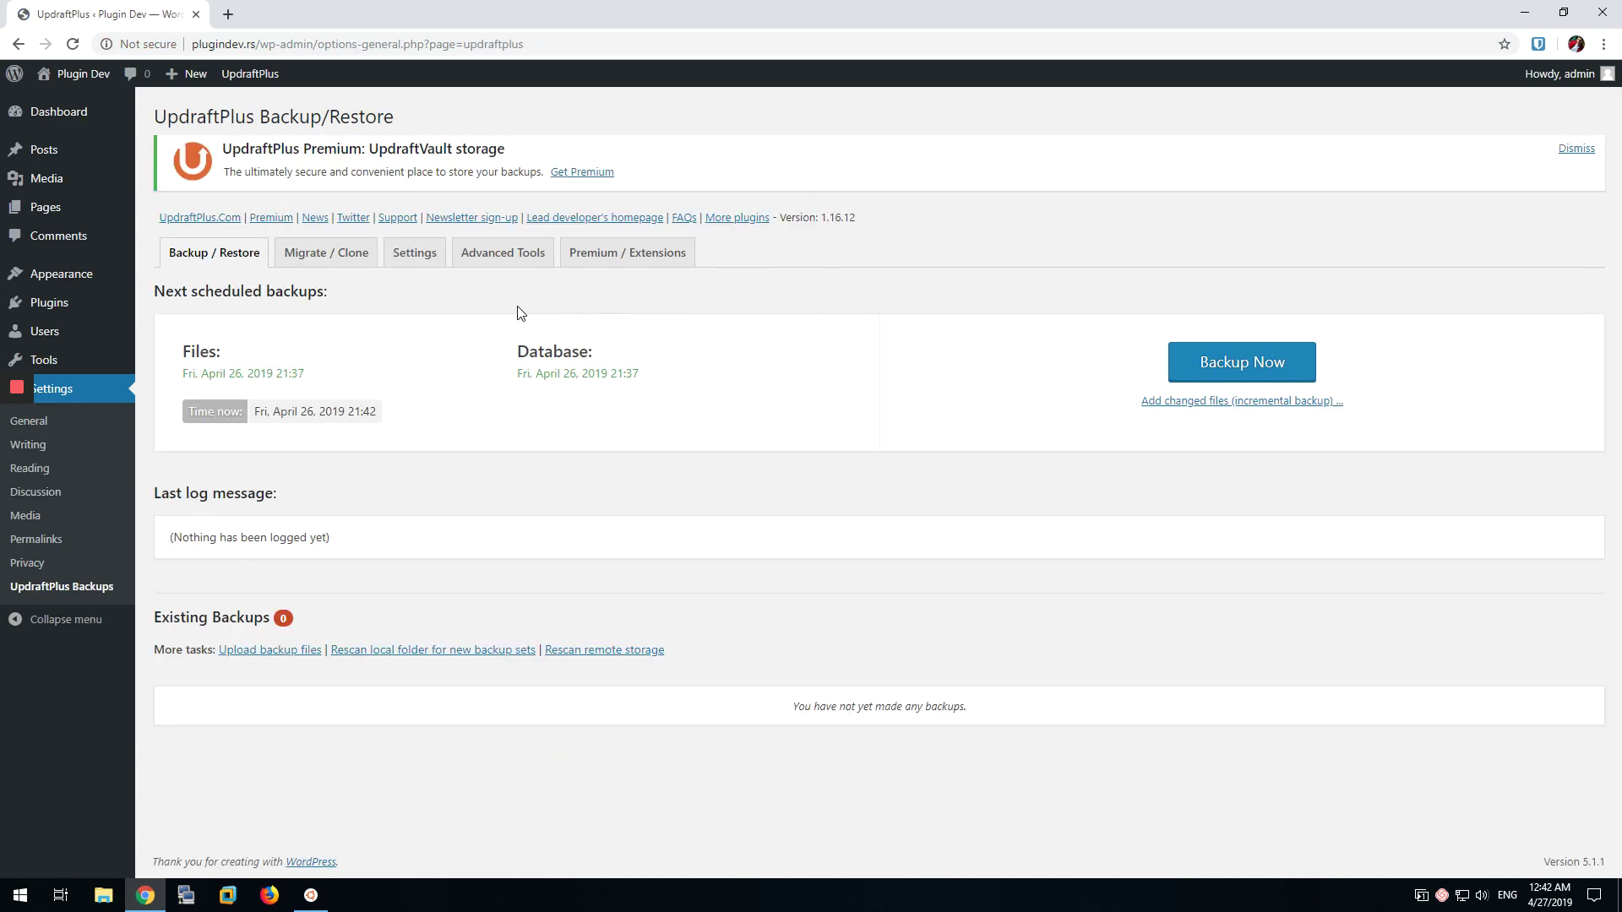
On the Settings tab, set both Files and Database backup schedules to Manual.
left_click(411, 255)
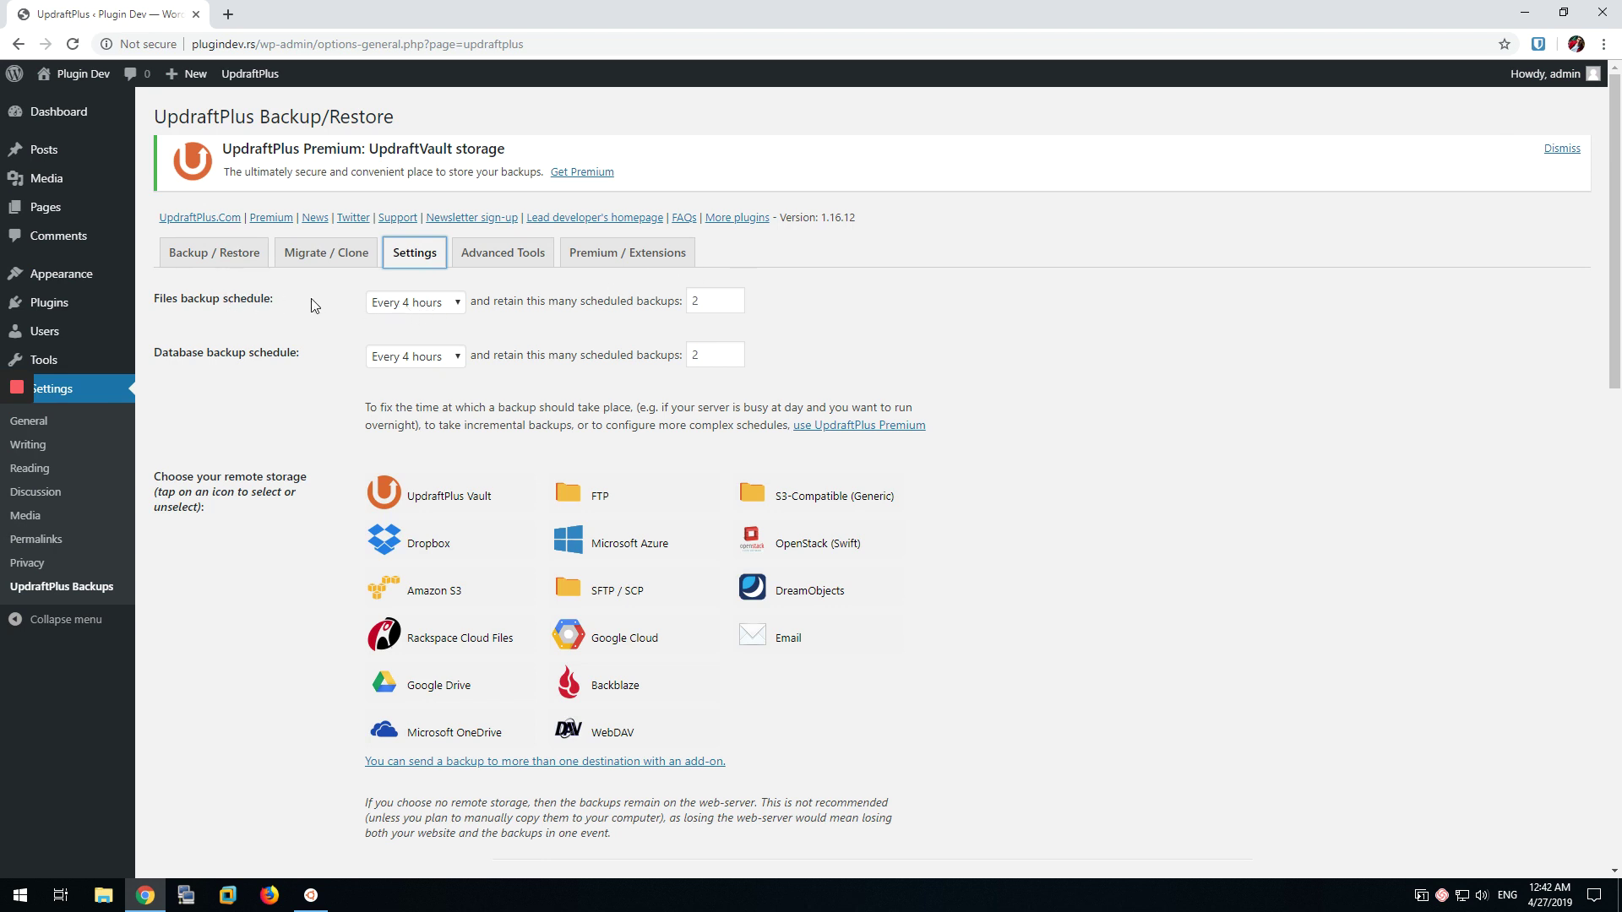
left_click(443, 306)
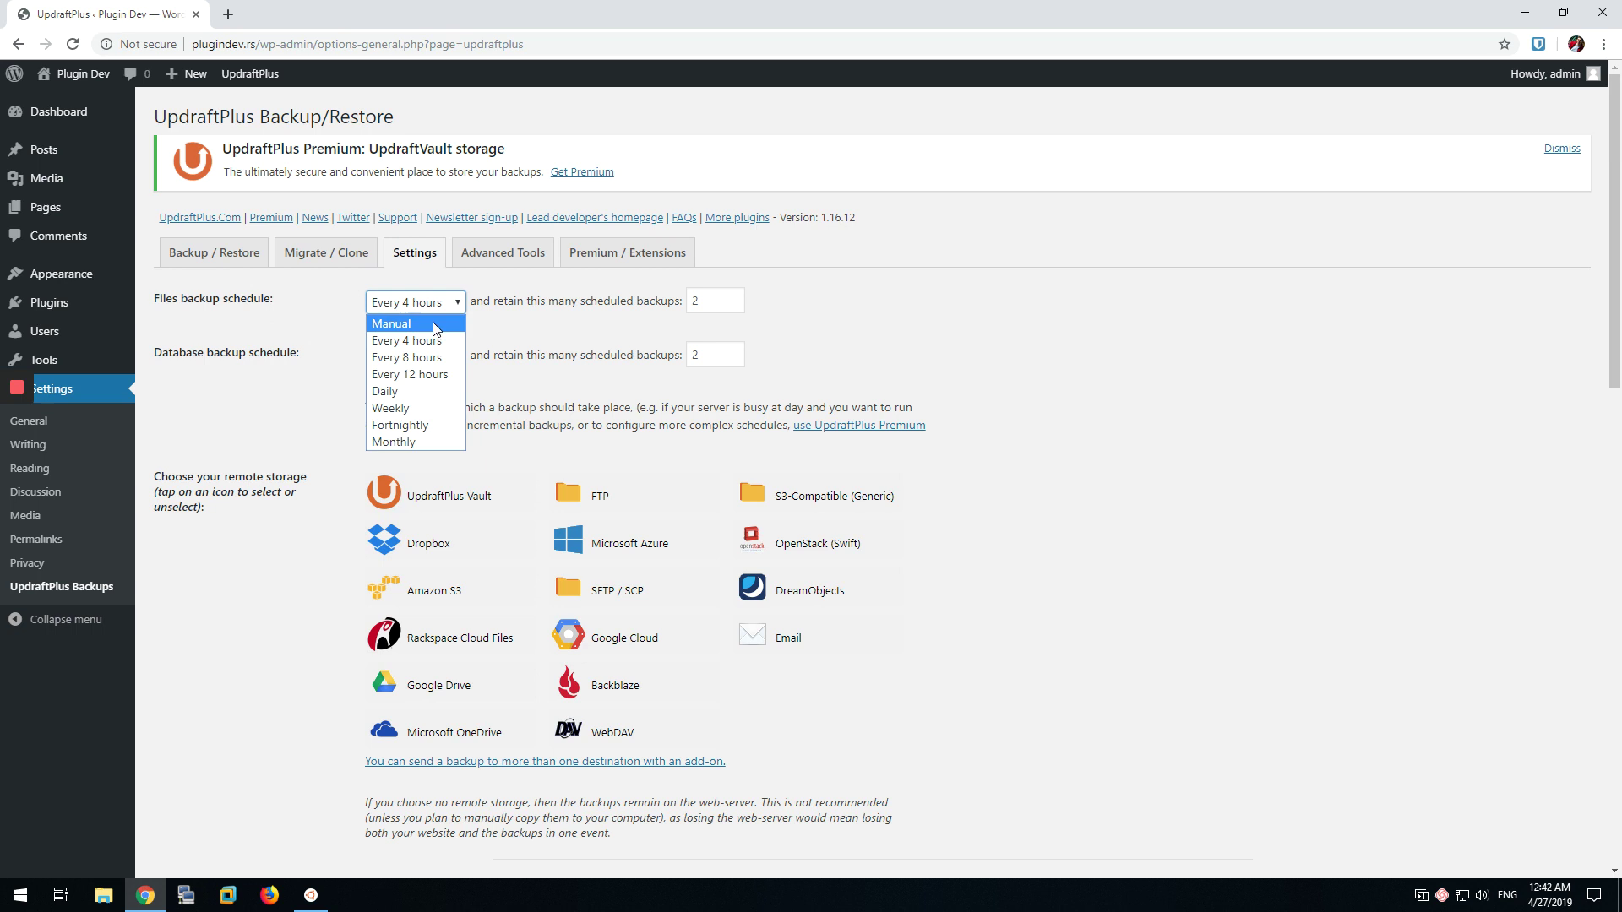
left_click(436, 316)
left_click(407, 365)
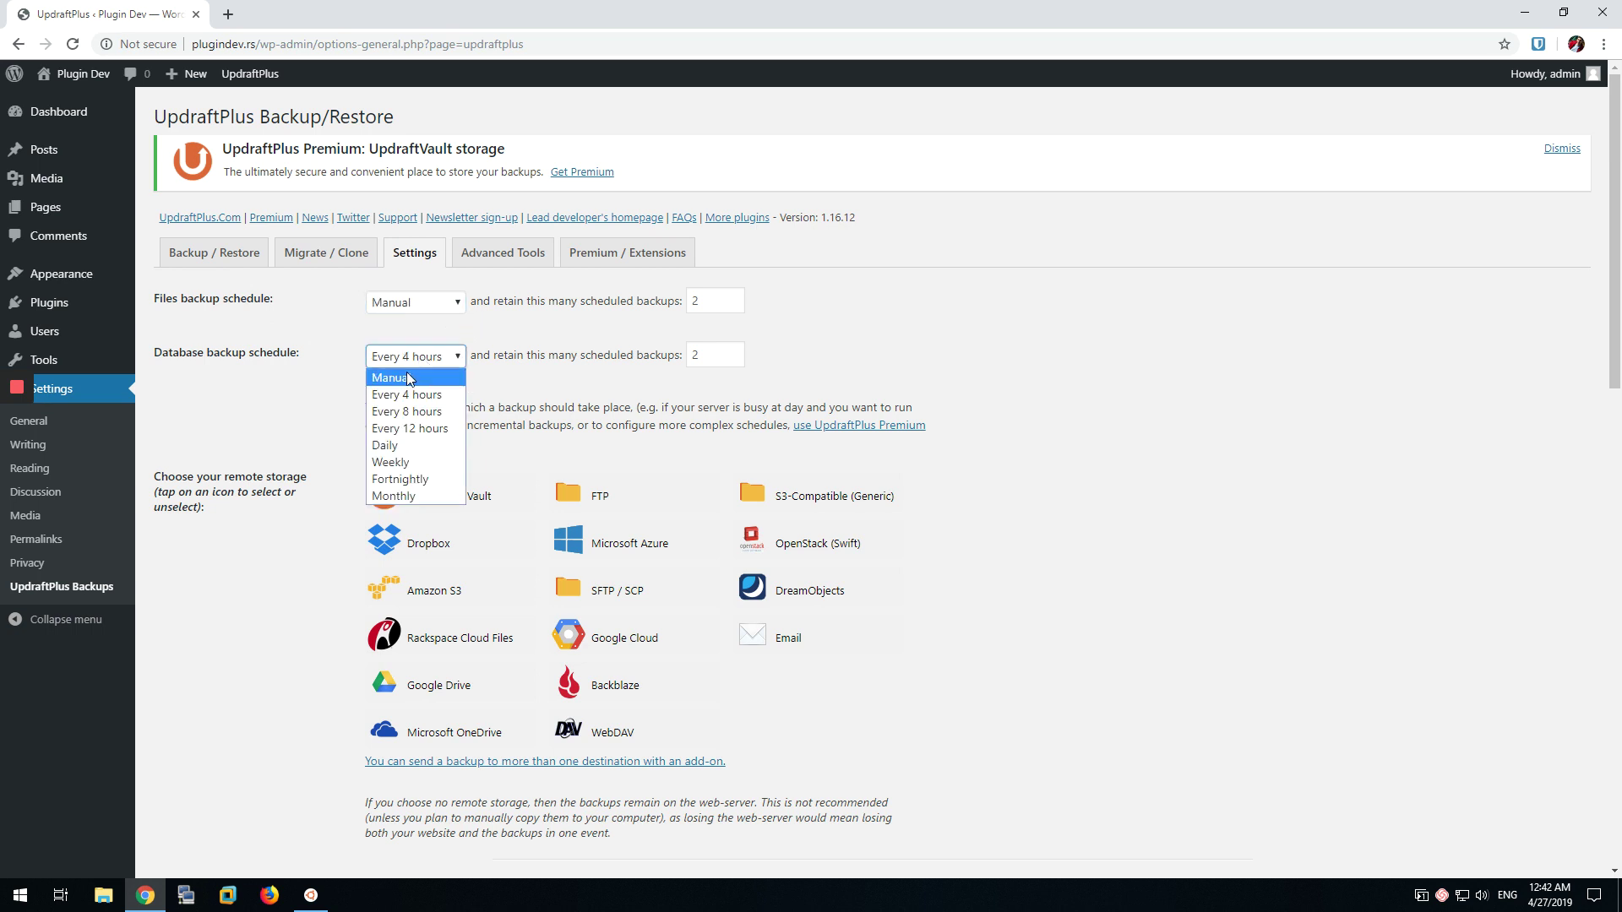
left_click(407, 372)
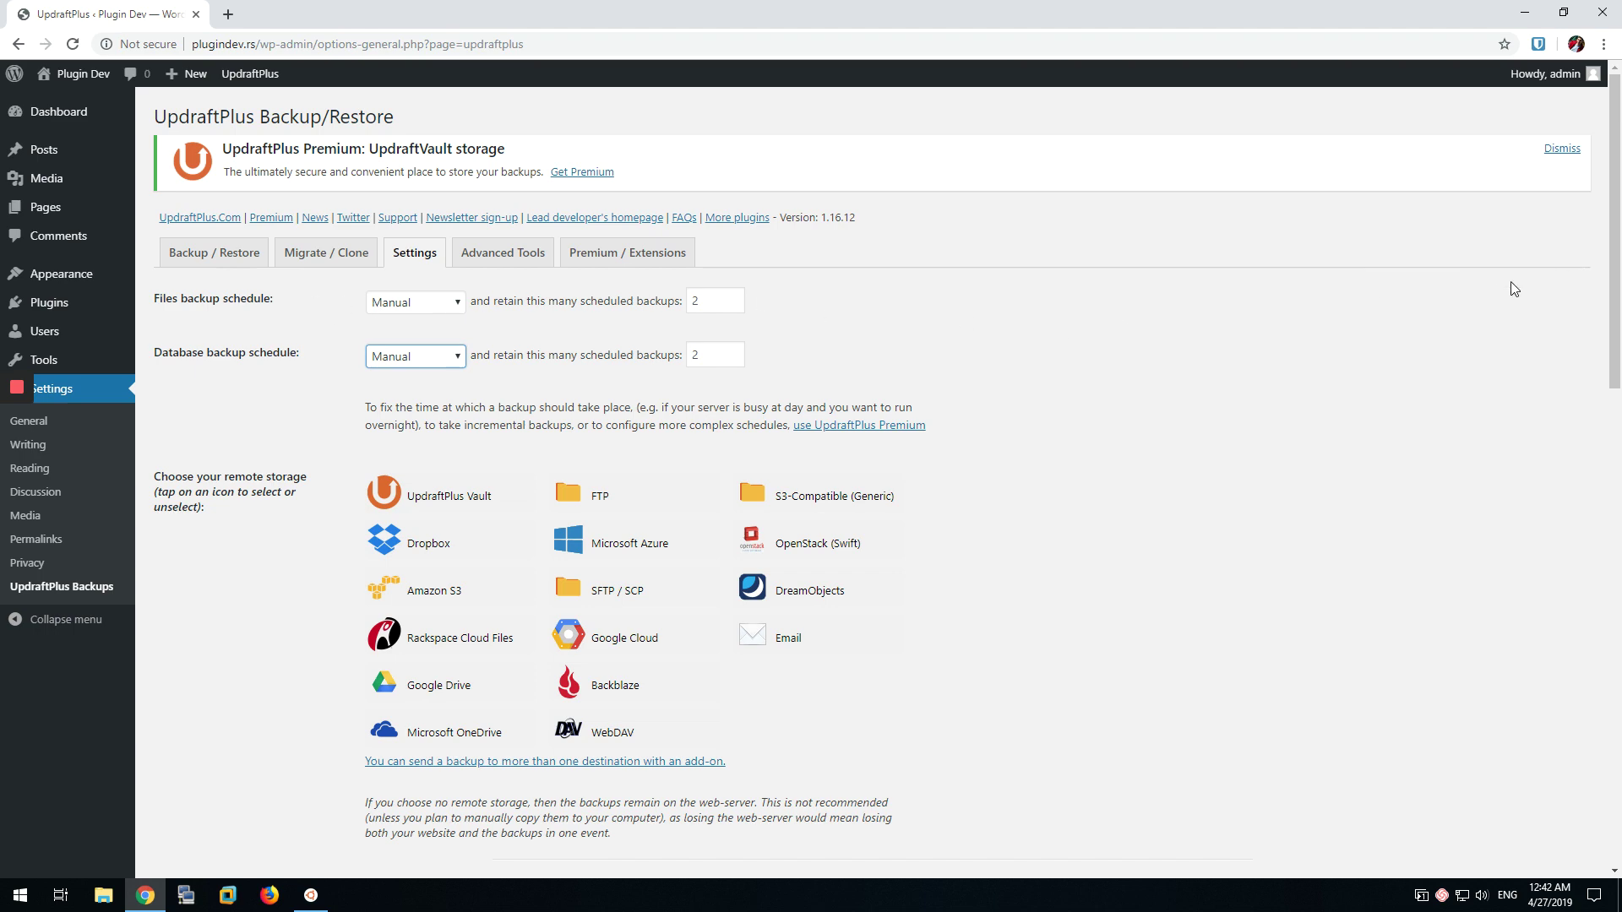
left_click_drag(1615, 242, 1614, 732)
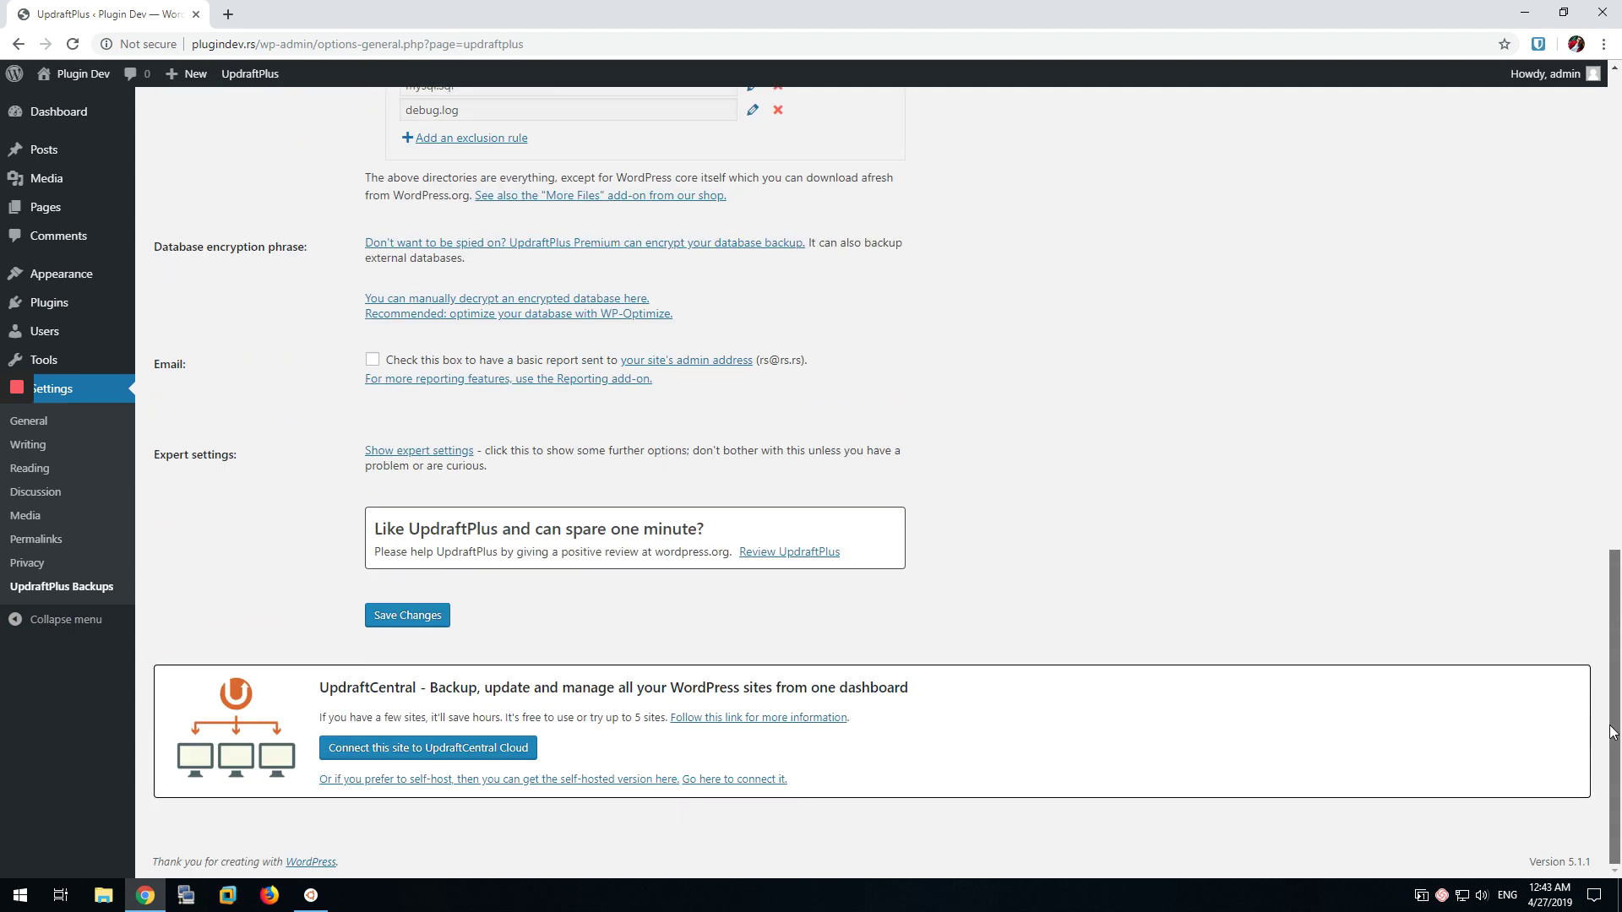
Save the Manual files and database backup schedules.
left_click(447, 621)
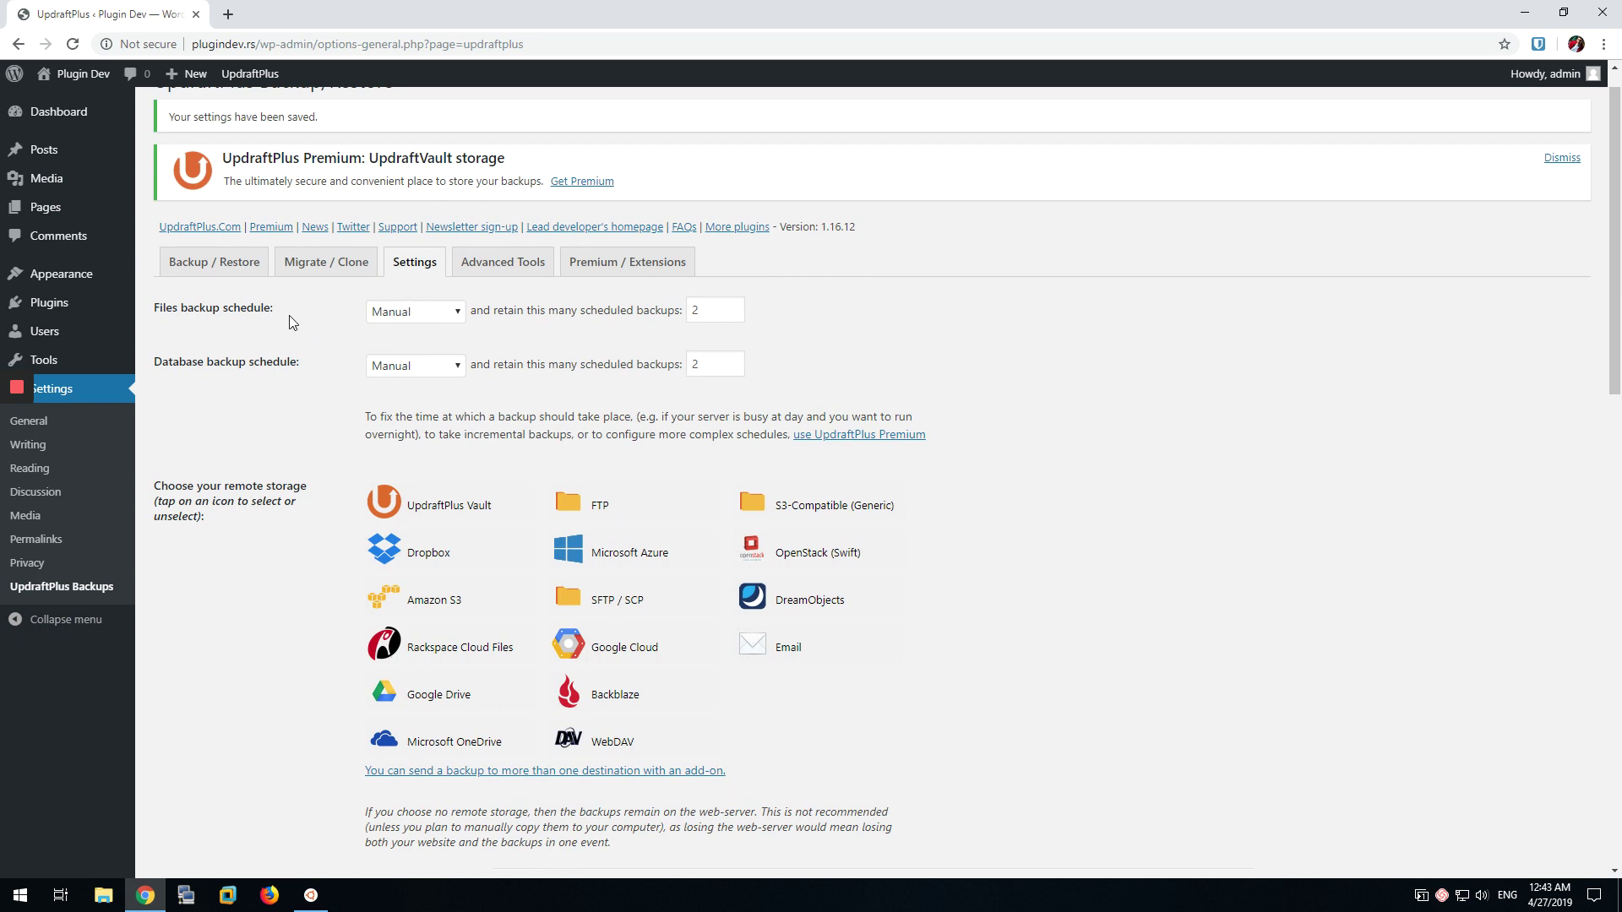
left_click(408, 312)
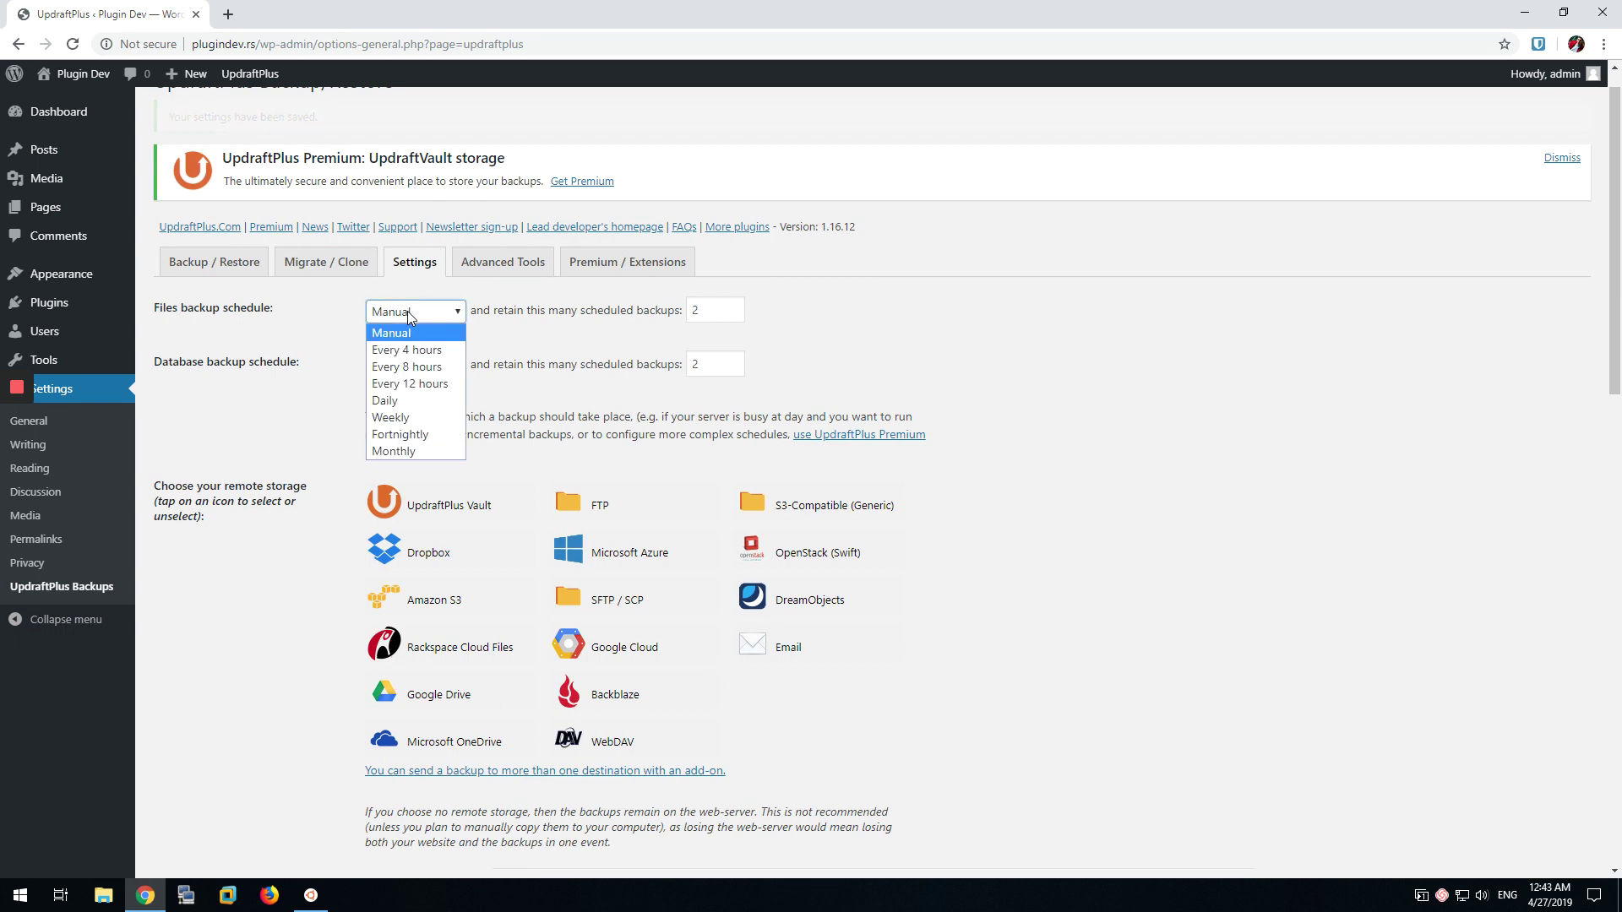
left_click(283, 269)
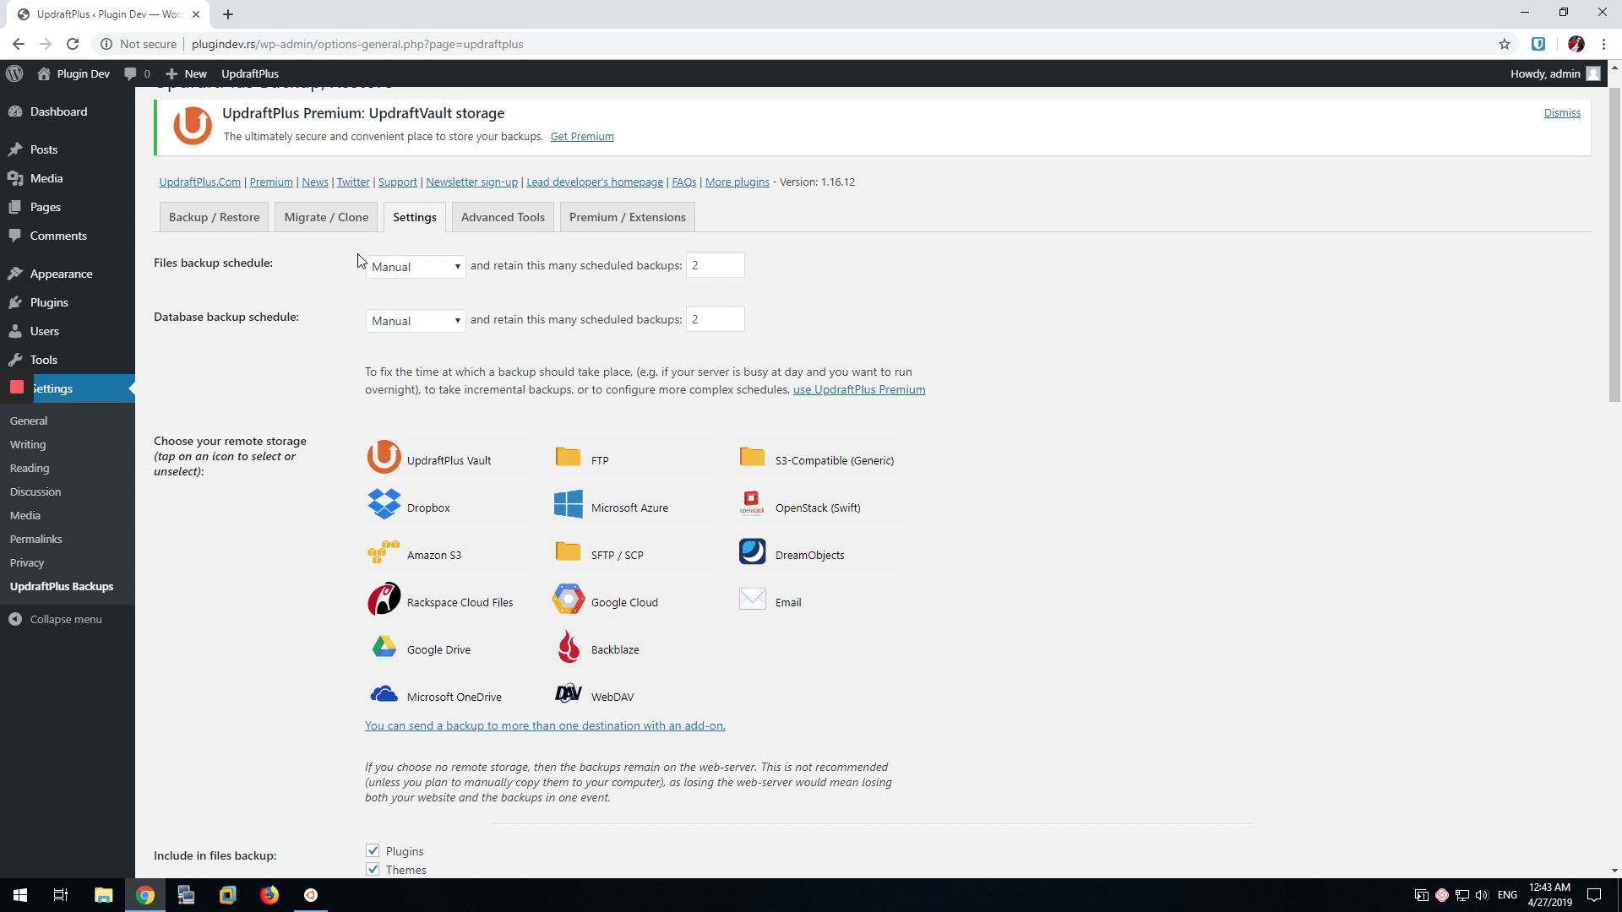
Set Files and Database backup schedules back to Every 4 hours and save the changes.
left_click(432, 266)
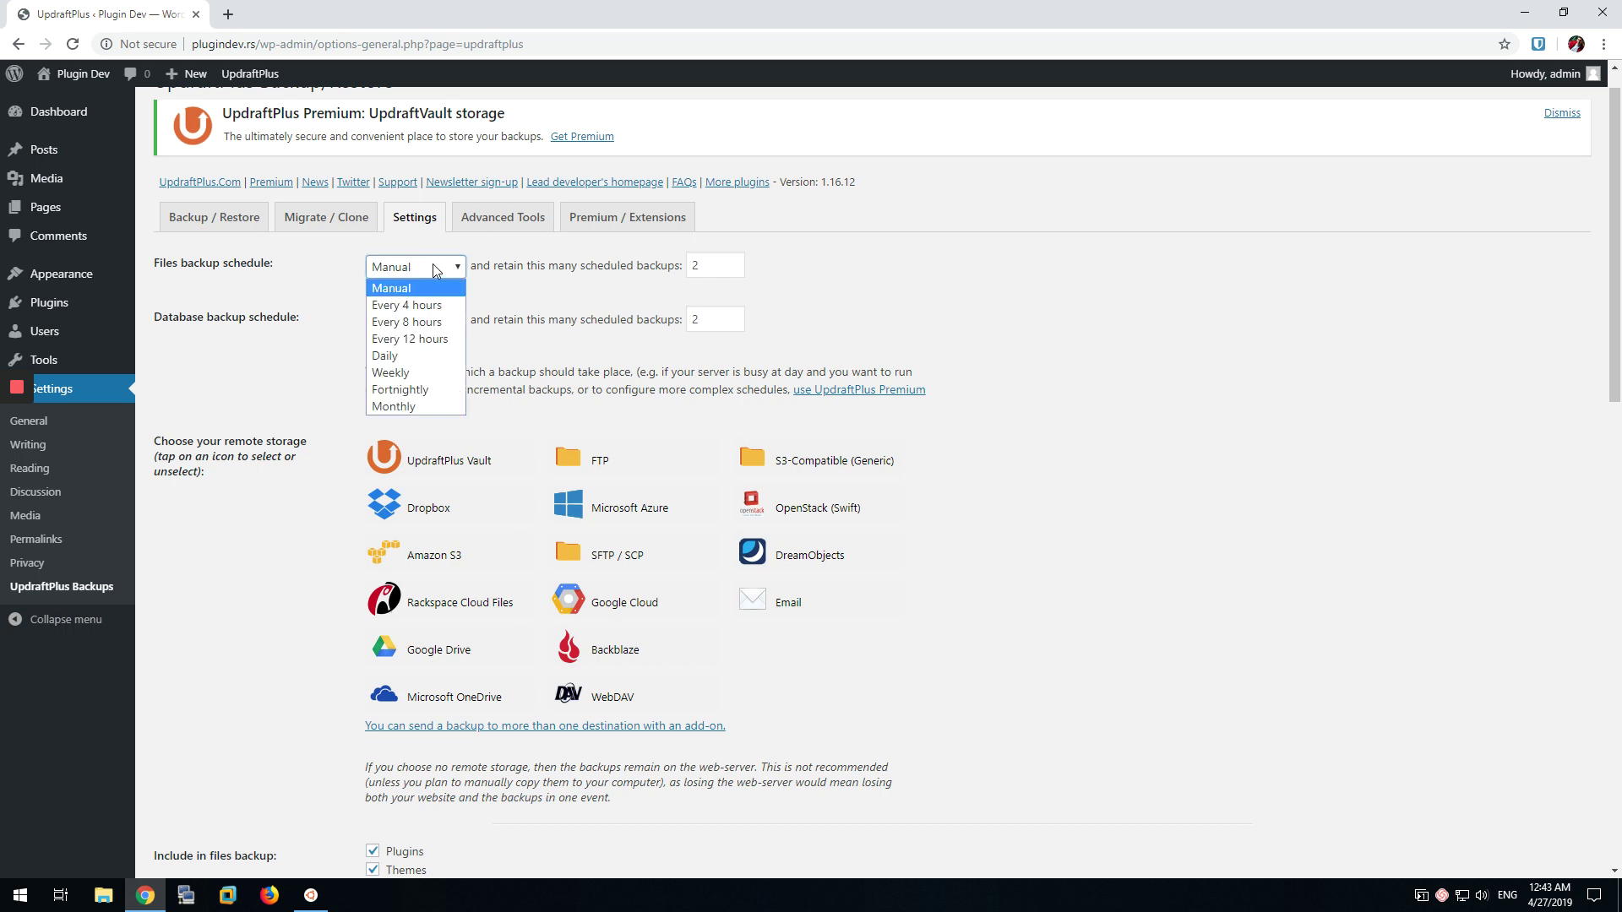
left_click(408, 304)
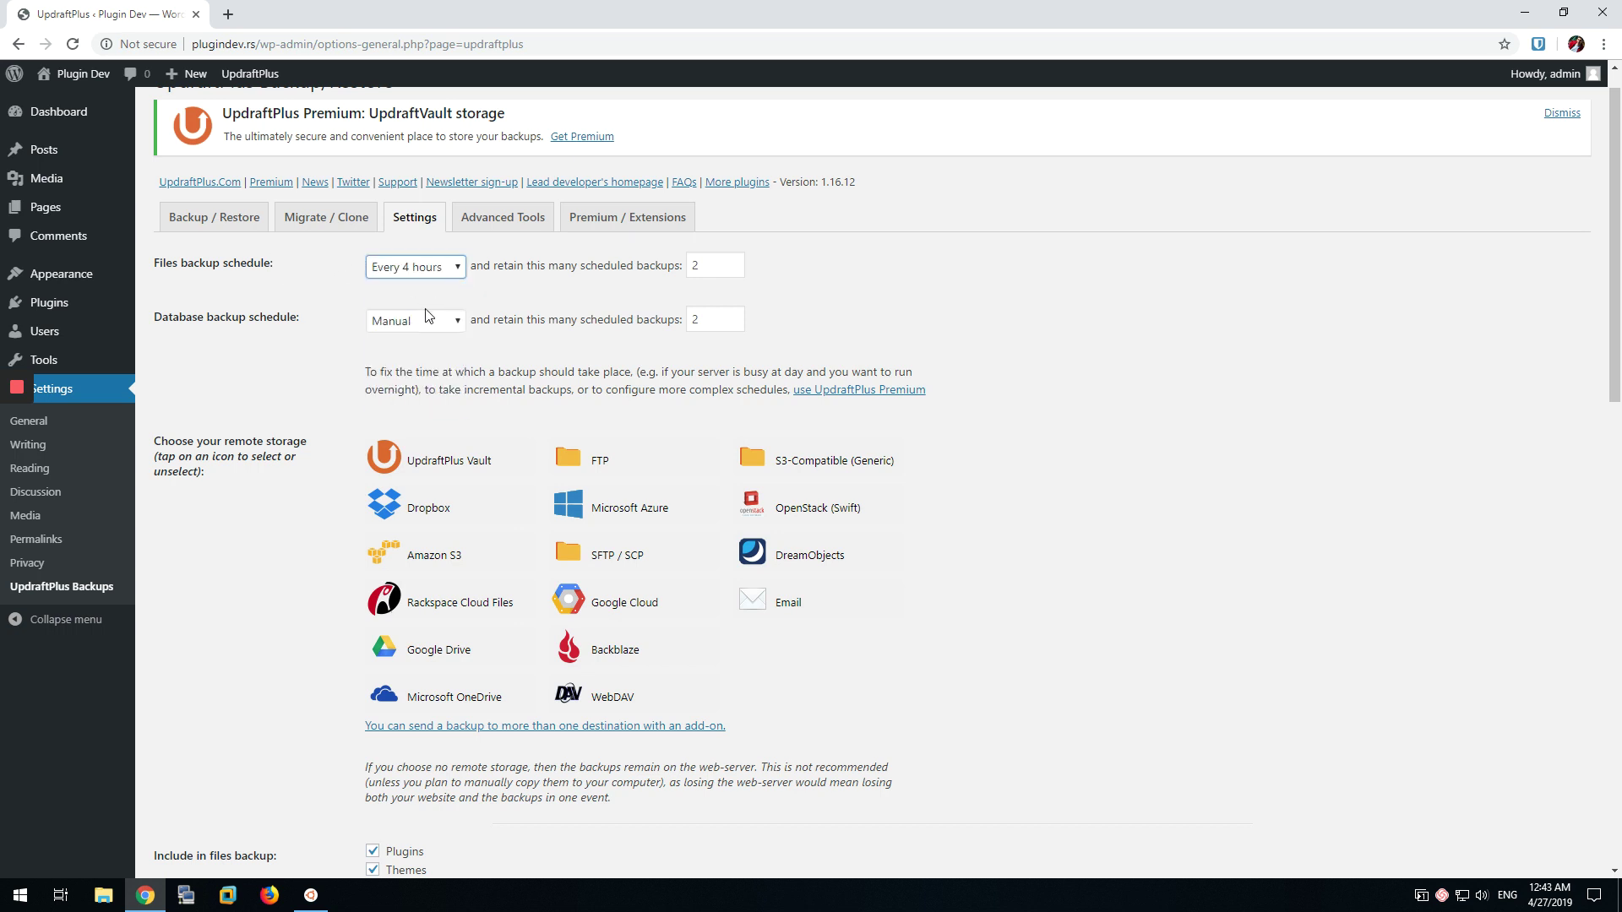
left_click(427, 320)
left_click(431, 366)
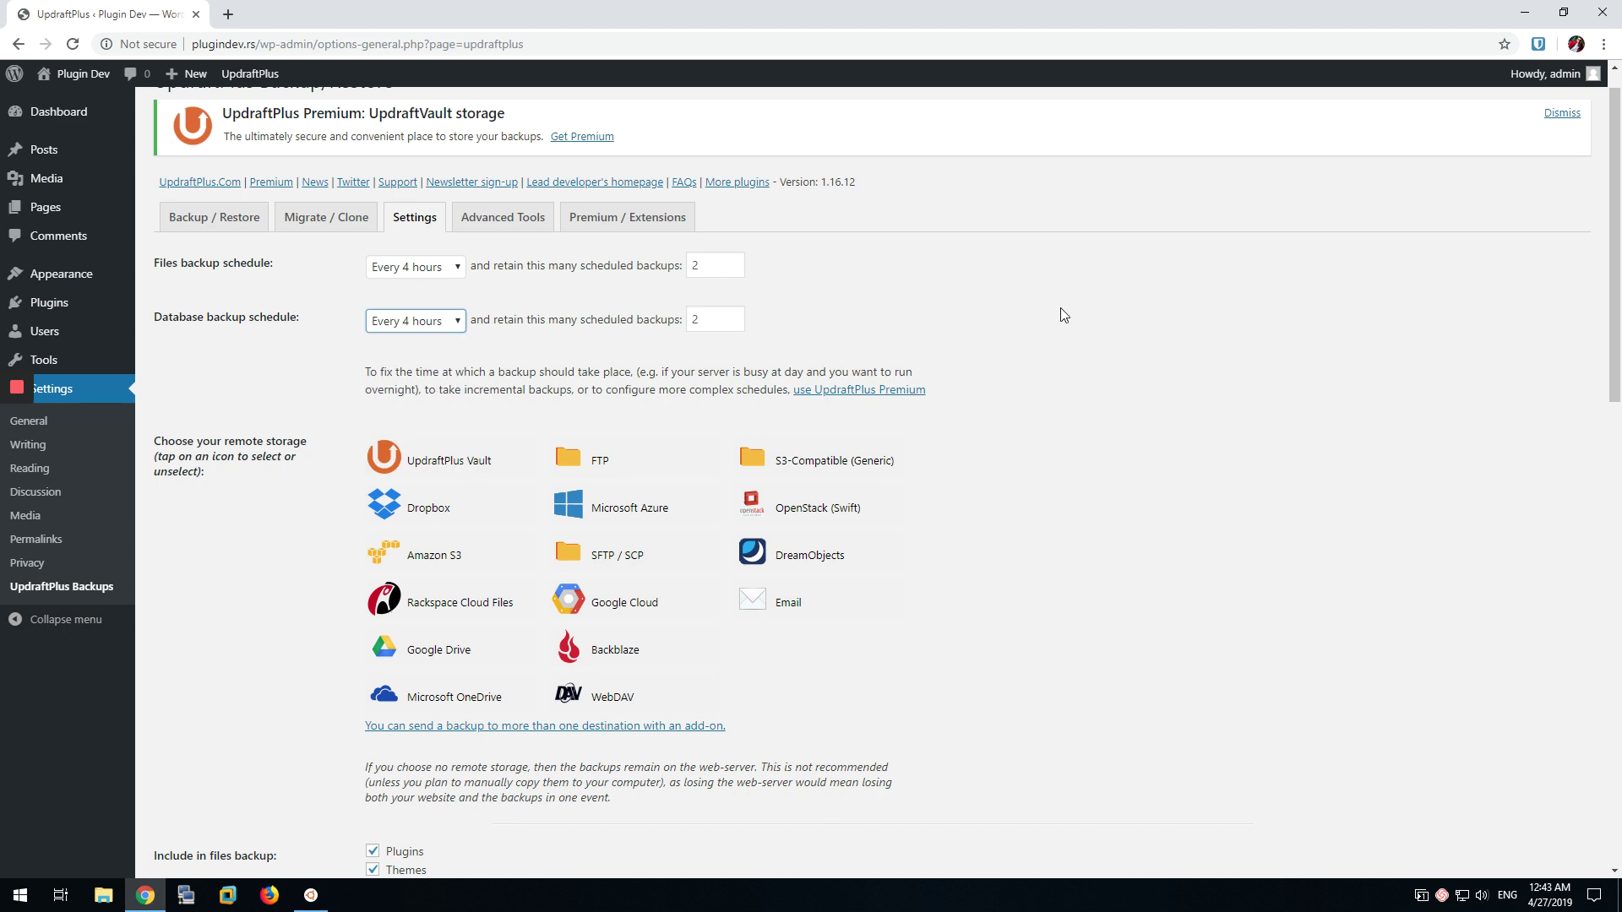
scroll(1068, 313, "up", 1)
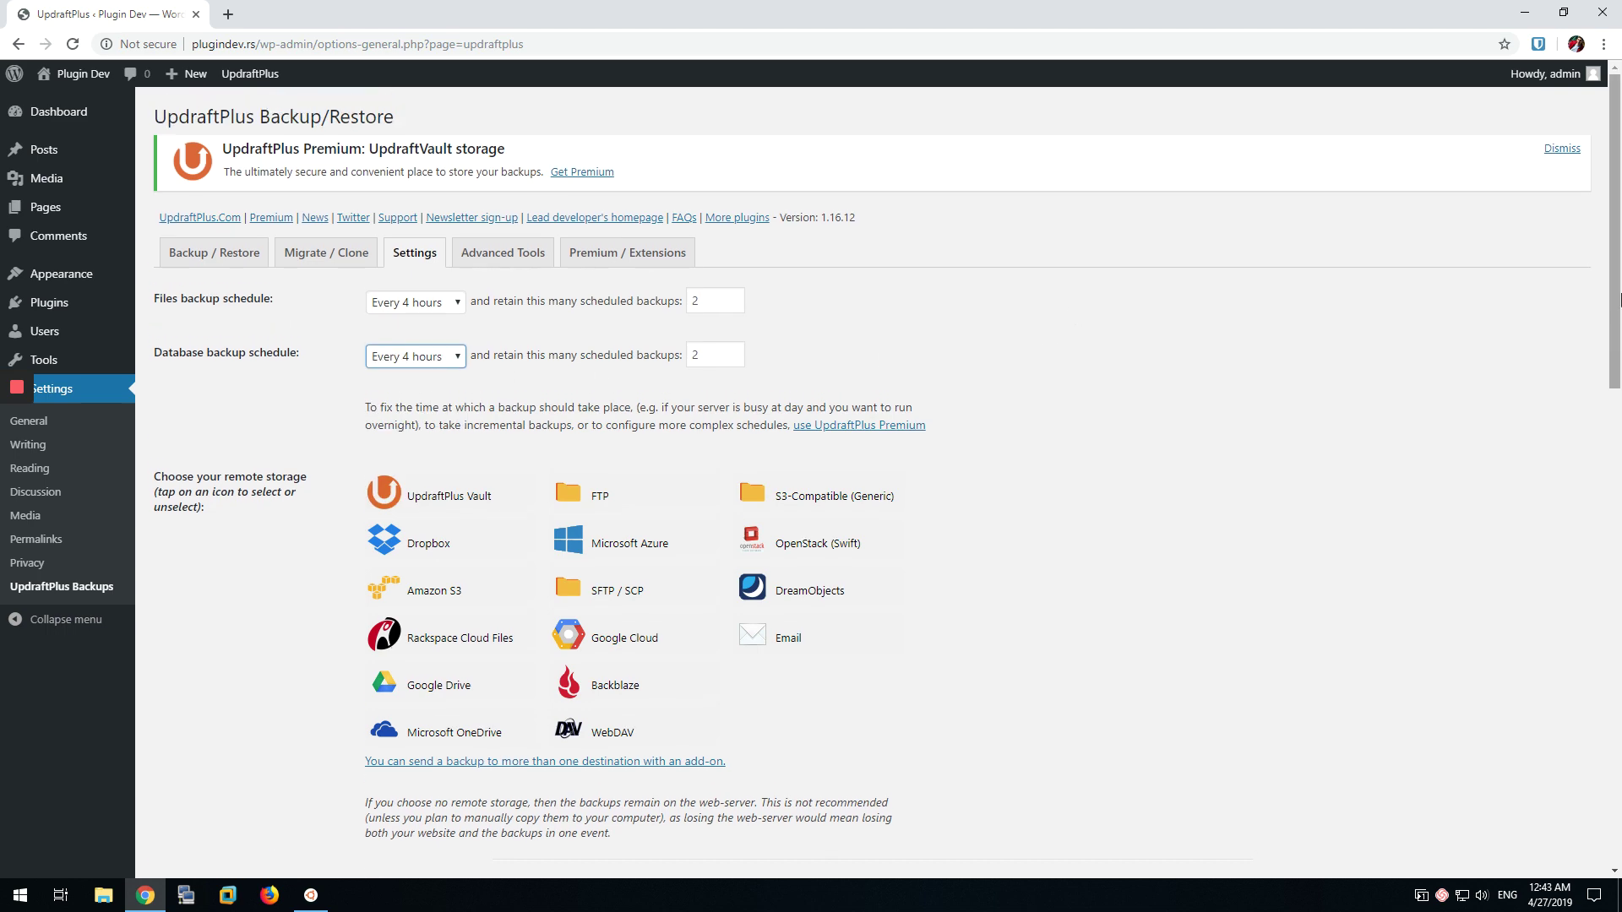
left_click_drag(1619, 298, 1620, 335)
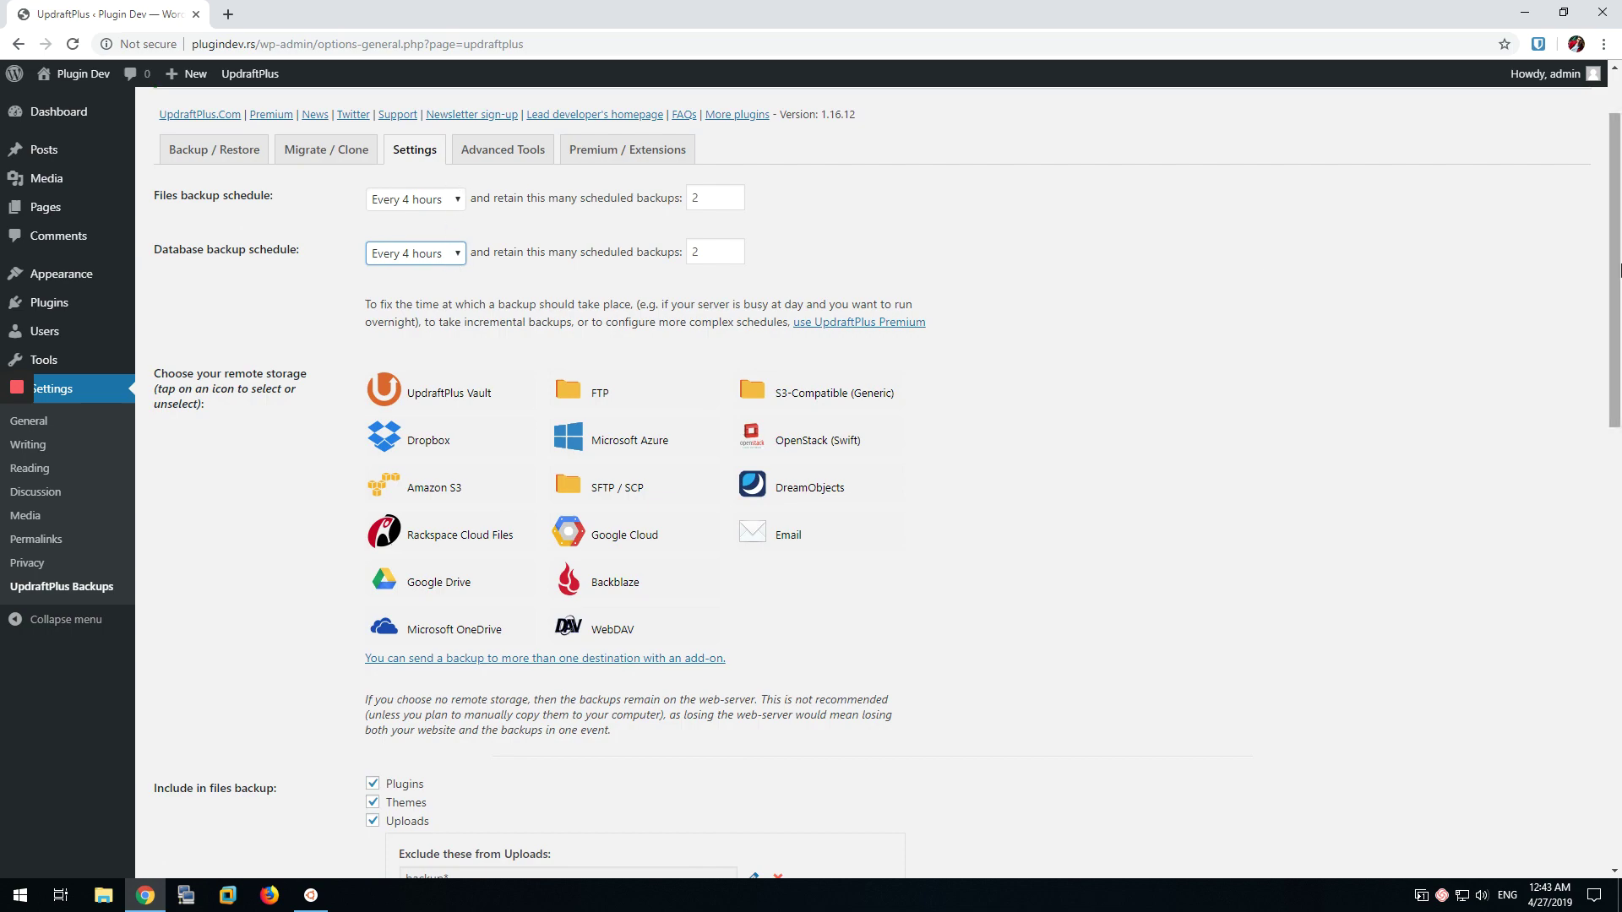
left_click_drag(1616, 279, 1618, 726)
left_click(407, 622)
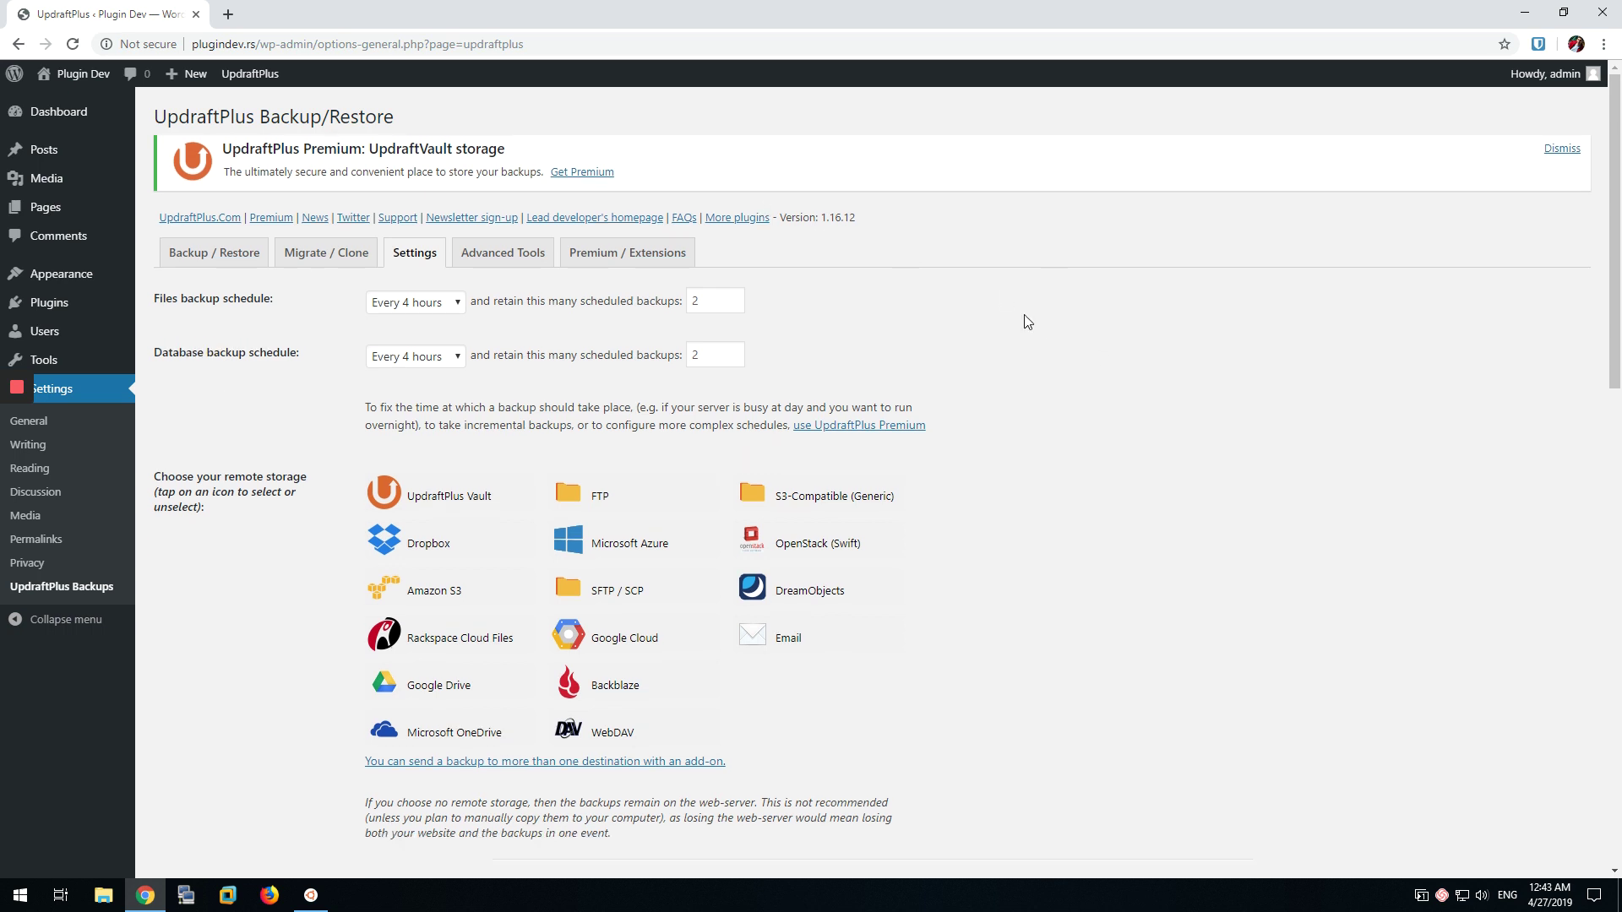
Confirm the reloaded settings show Every 4 hours for files and database, keeping 2 backups each.
mouse_move(17, 395)
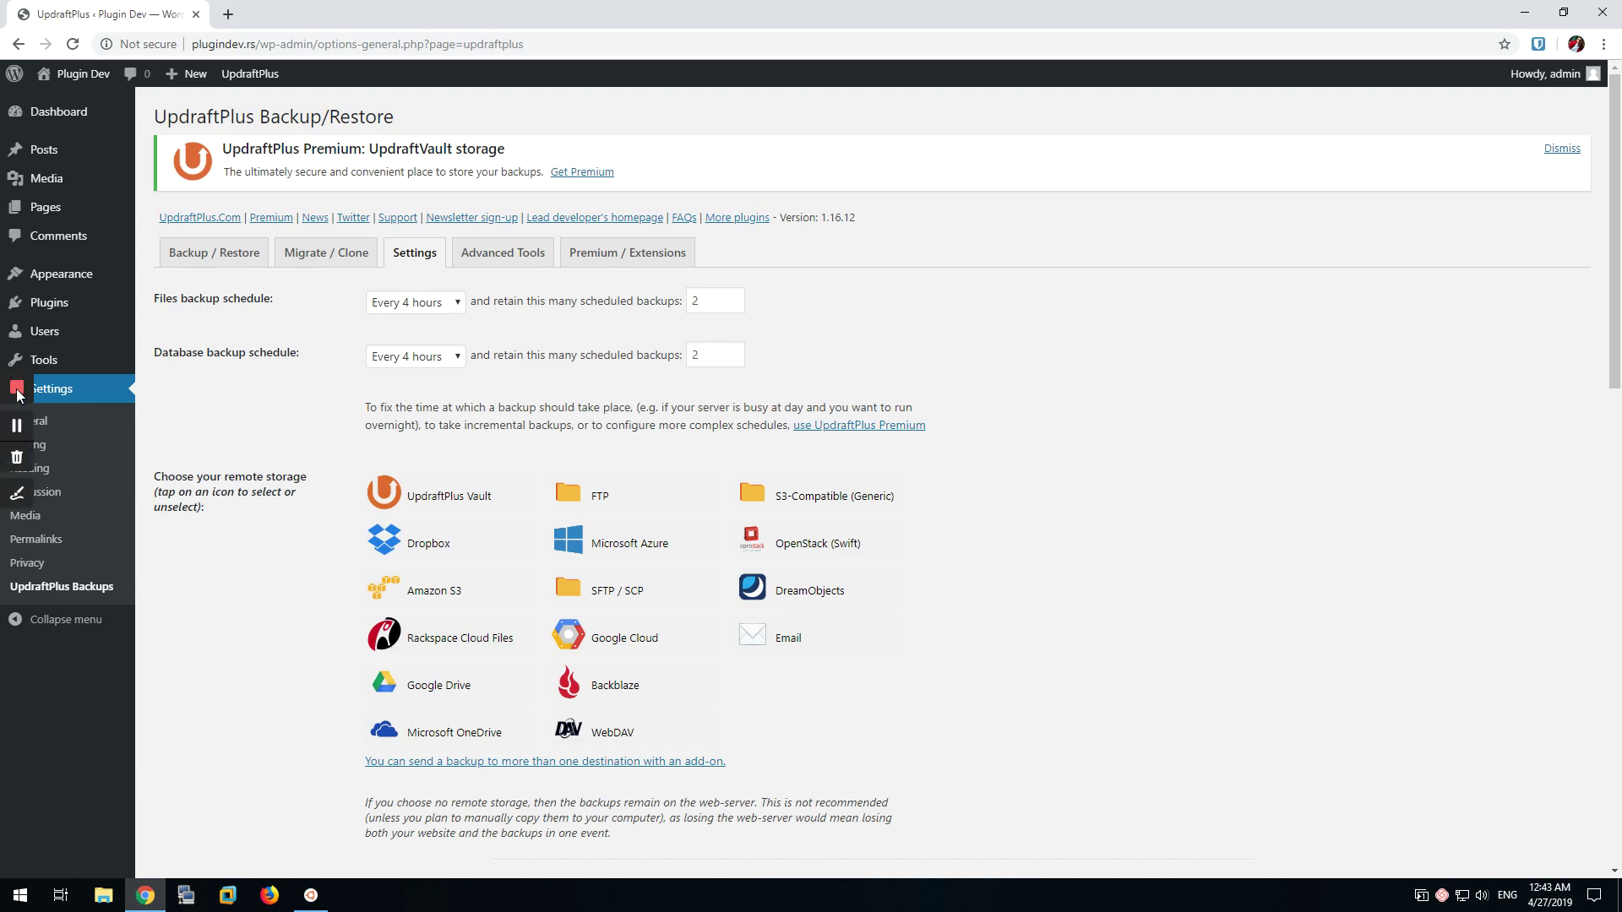